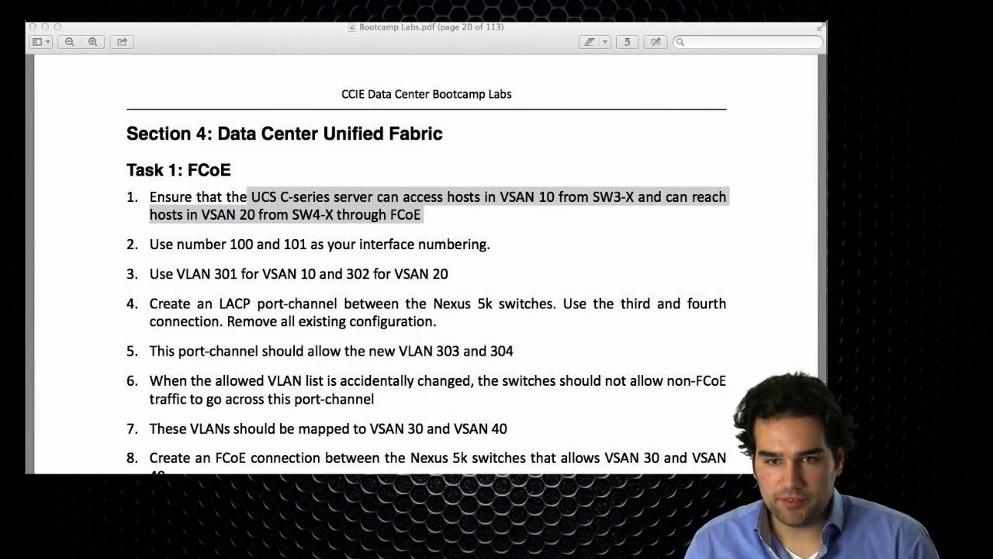
Leave the lab PDF and bring up the terminal with the 40-UCSB session.
key(super+Tab)
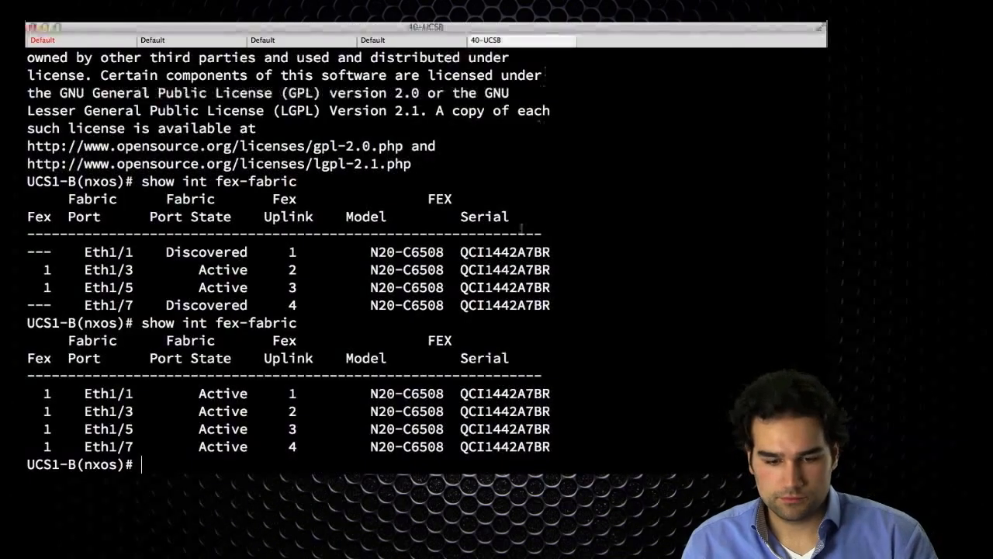
Refresh the SW2 and MDS1 prompts and close the broken MDS2 and unneeded UCS1-B sessions.
key(super+1)
key(Return)
key(Return)
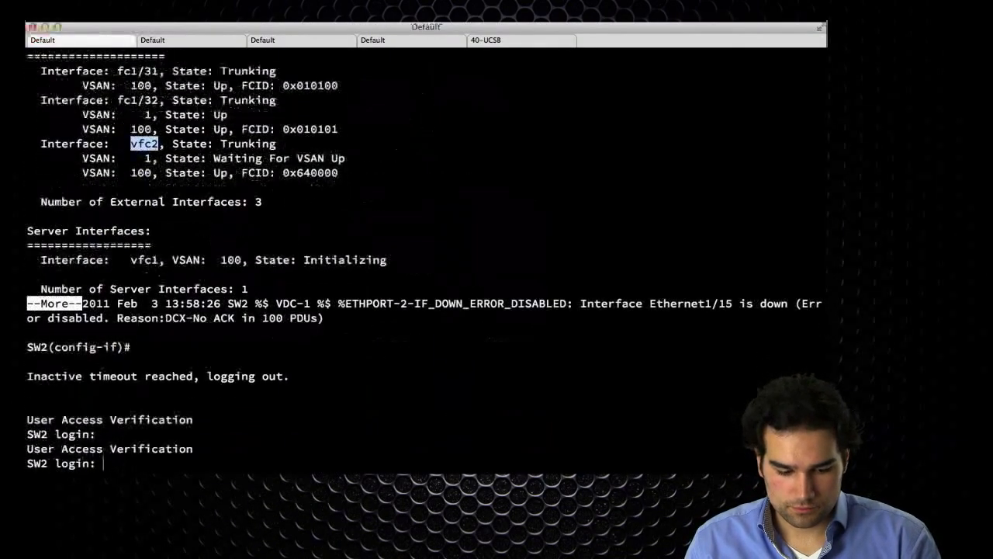
key(super+2)
key(Return)
key(Return)
key(super+3)
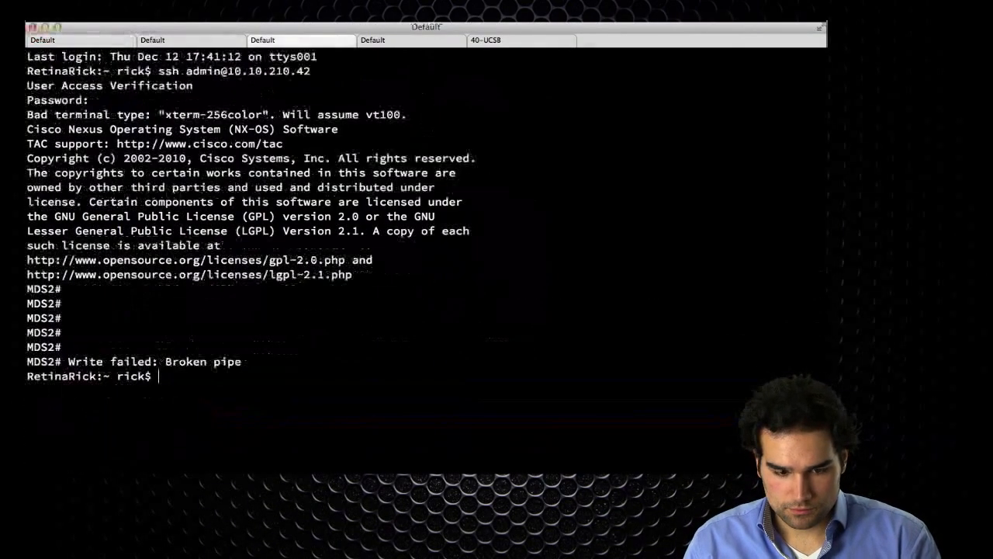
text('')
key(super+w)
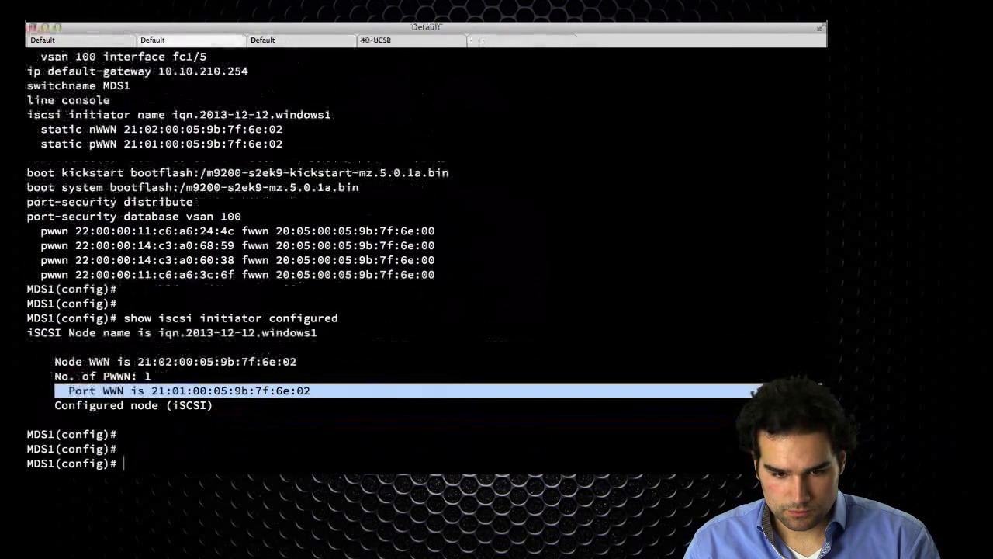
key(super+3)
key(super+w)
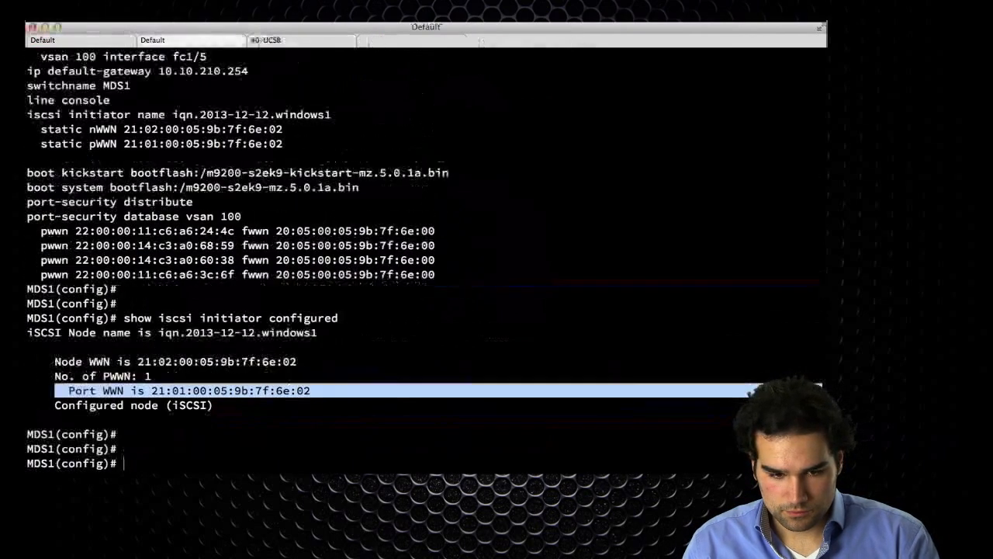
key(super+1)
Try the saved 40-SW3 connection profile, then close its empty session.
key(super+o)
key(Down)
key(Down)
key(Down)
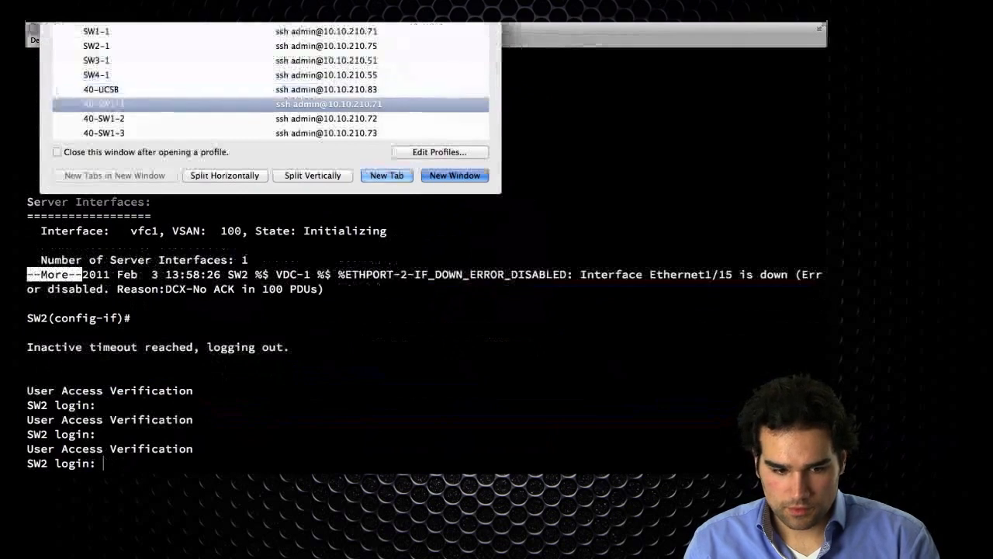
key(Up)
key(Down)
key(Down)
key(Down)
key(Down)
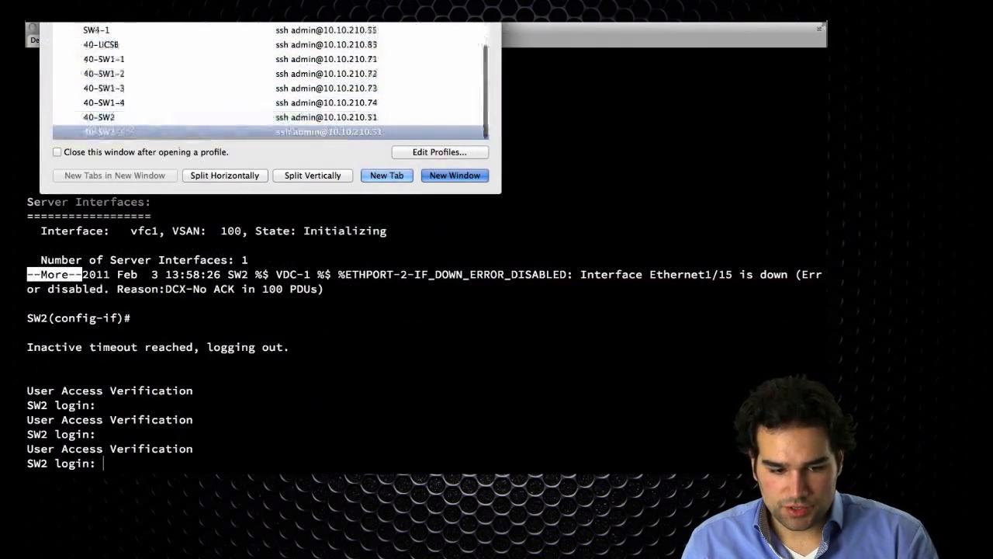
key(Return)
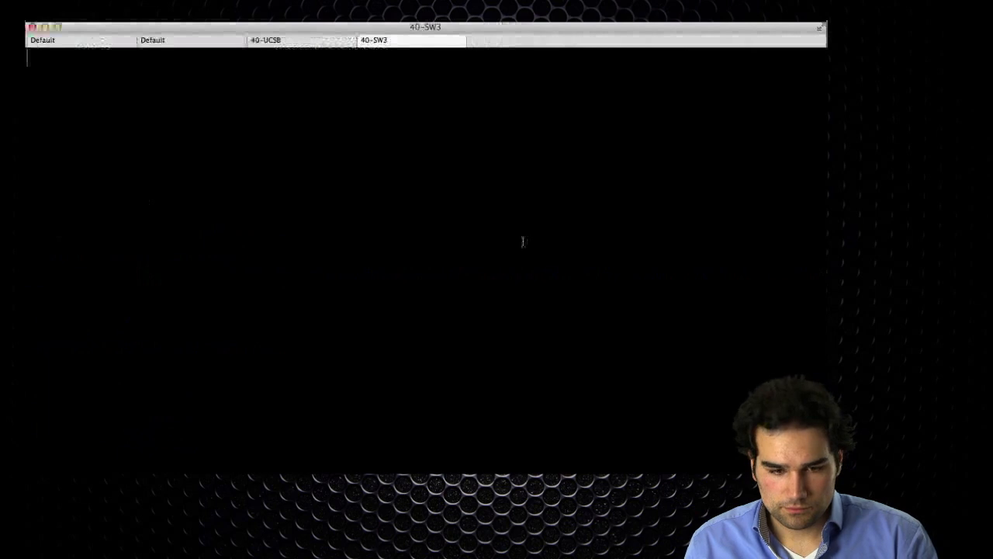
key(super+w)
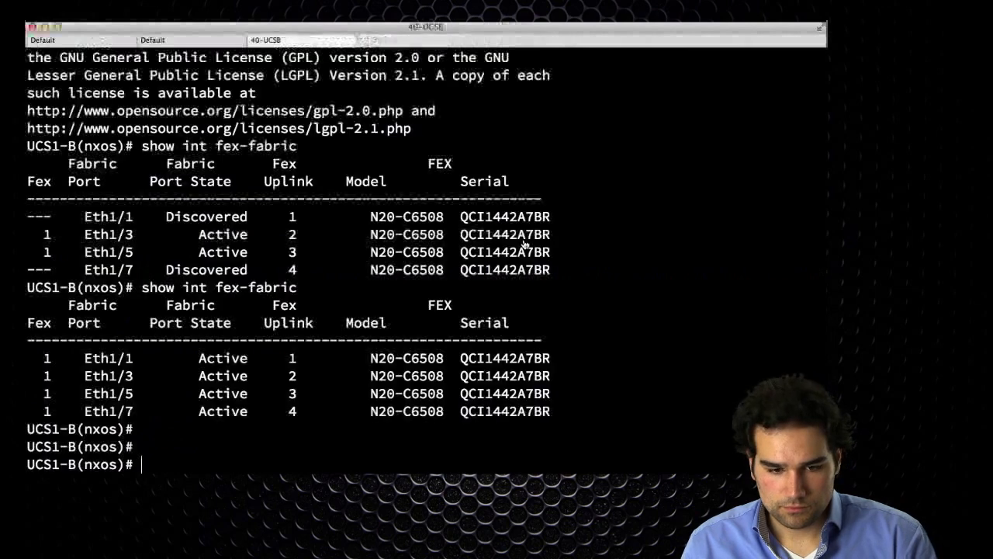
Start a new session running the earlier telnet command to pod40.proctorlabs.com.
key(super+t)
key(Up)
key(Return)
Log in to the Pod40 terminal server and connect to SW3's console line.
text(rmur)
key(Return)
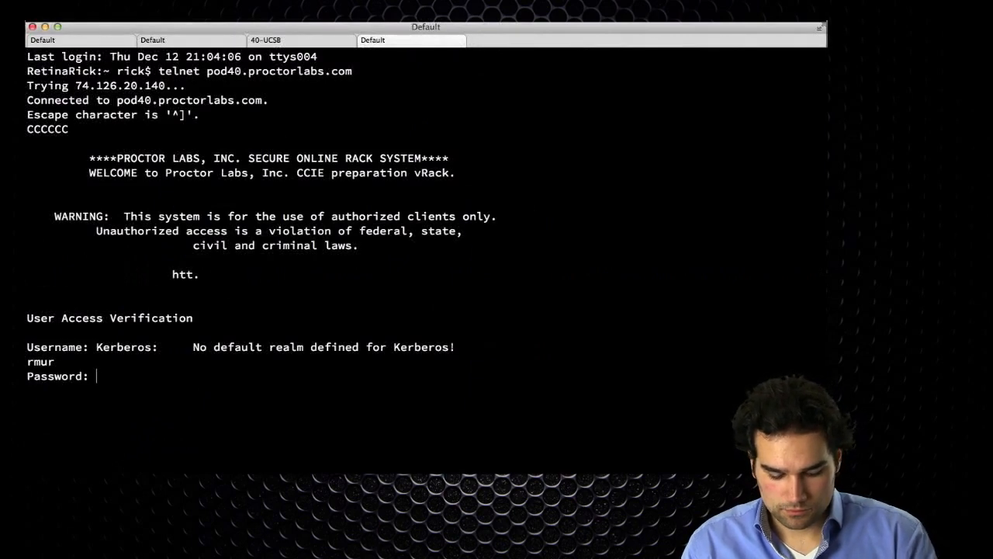
key(Return)
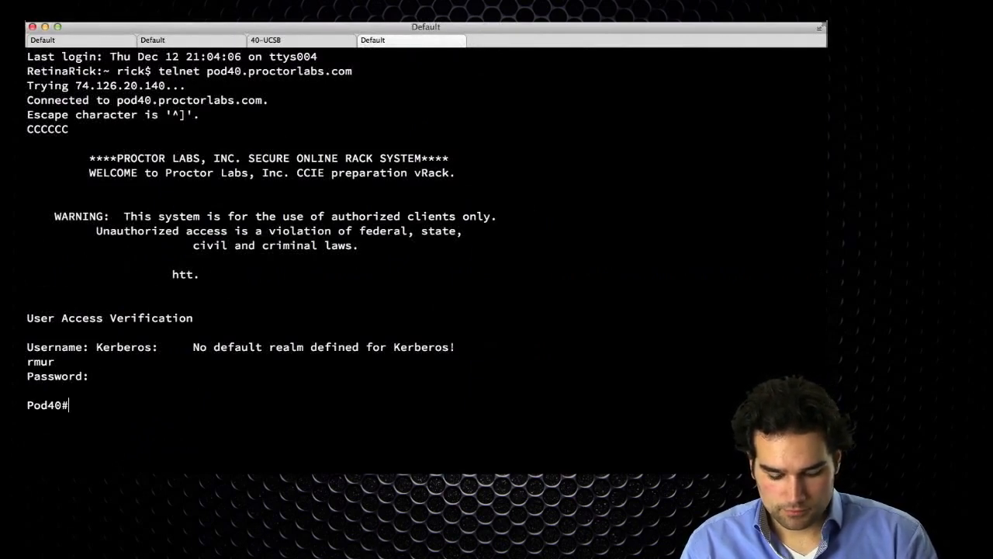
text(sw3)
key(Return)
text(rm)
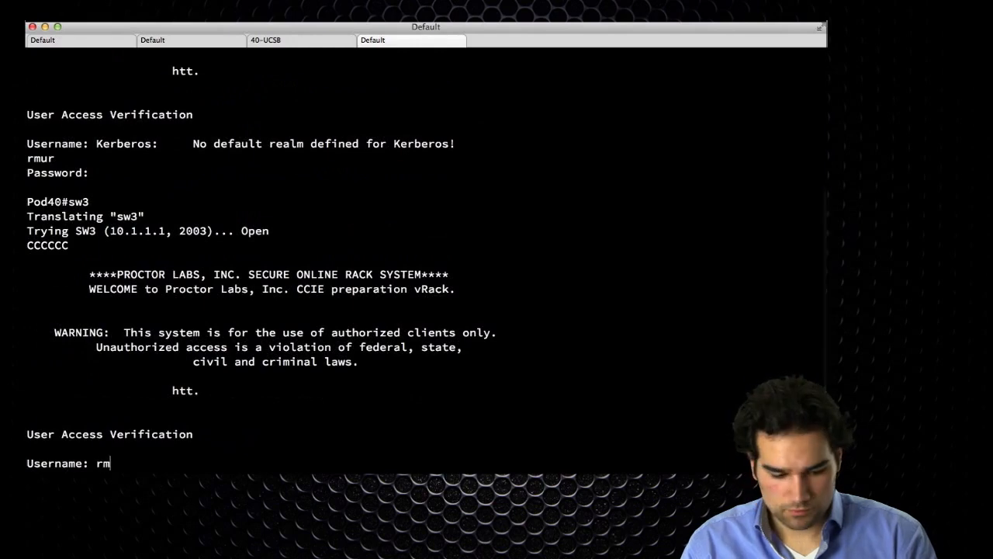
text(ur)
key(Return)
key(Return)
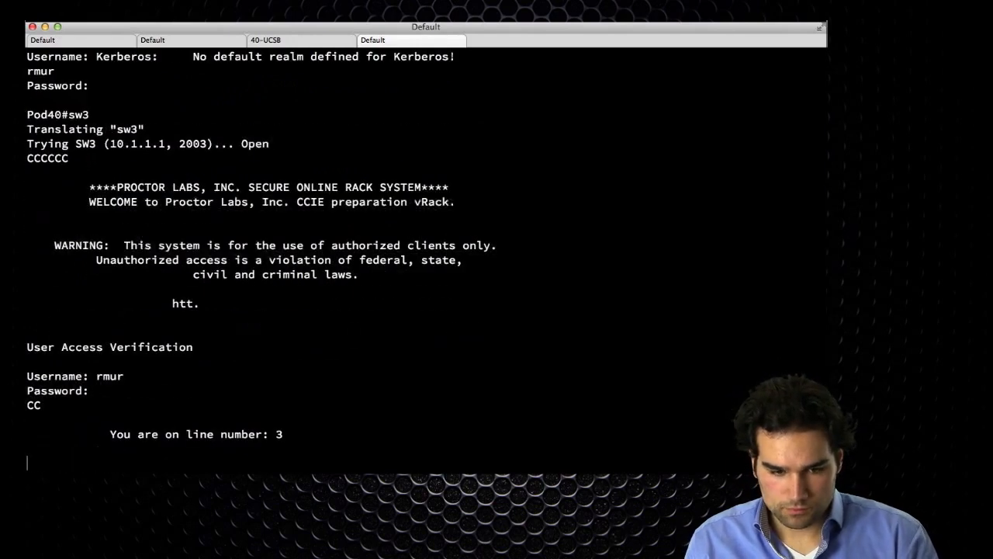
Move the SW3 session to second position and log back in to SW2 as admin.
drag(392, 40, 159, 43)
click(101, 40)
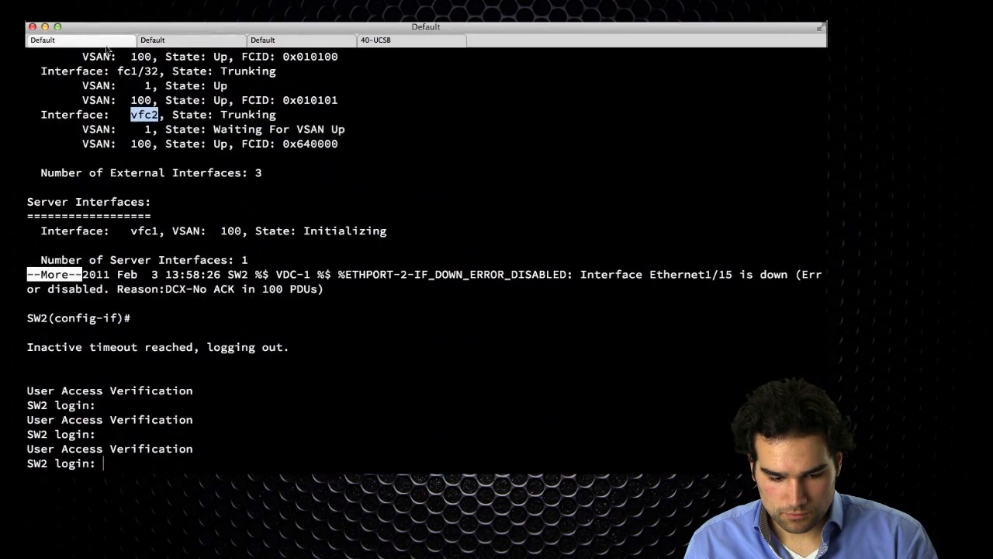
text(admin)
key(Return)
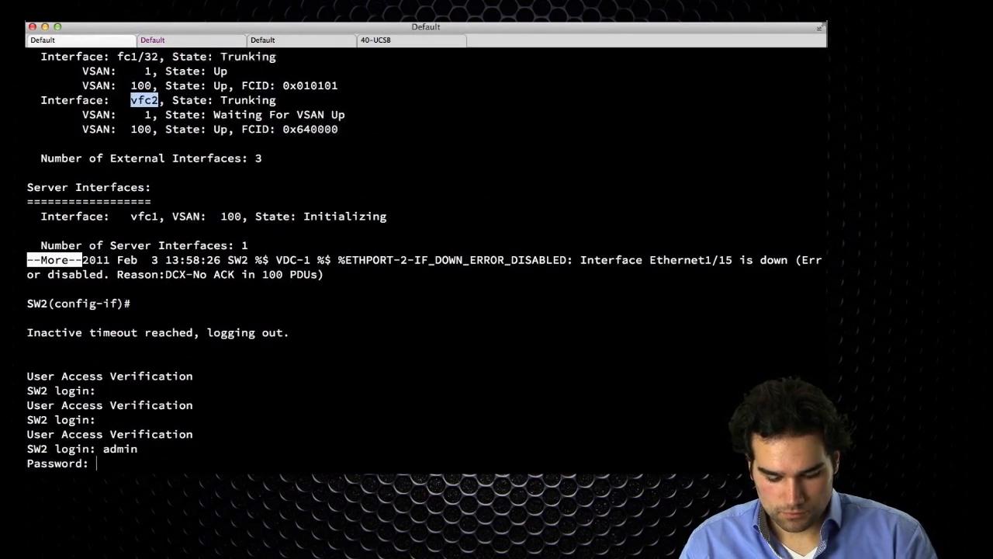
key(Return)
Answer 'y' on SW3 to abort Power On Auto Provisioning.
key(super+Right)
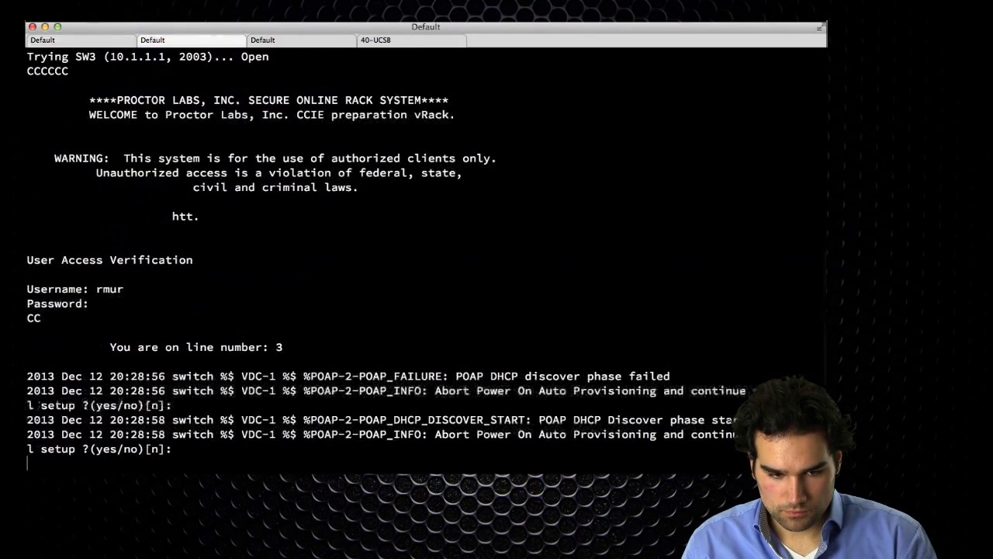
text(y)
key(Return)
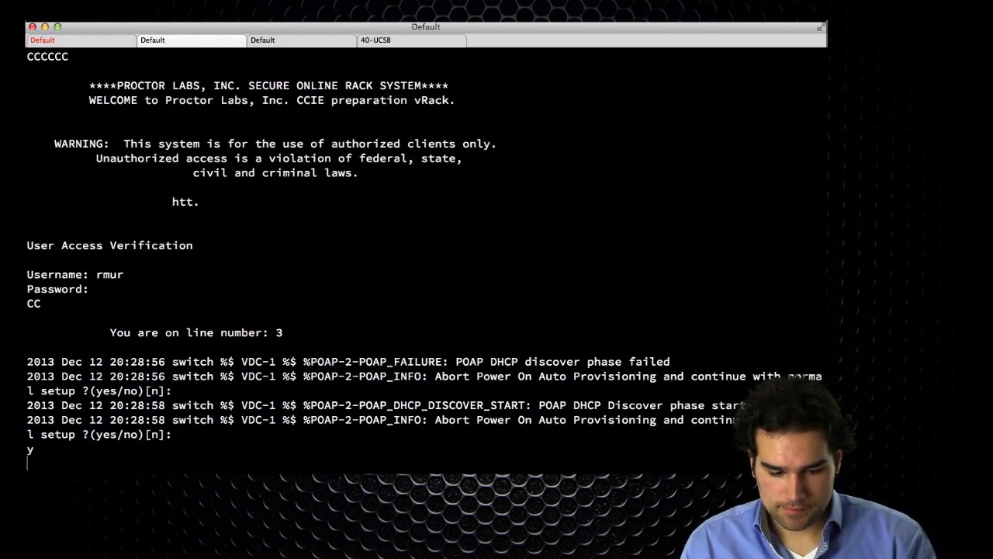
Decline the secure password standard and set and confirm SW3's admin password.
text(no)
key(Return)
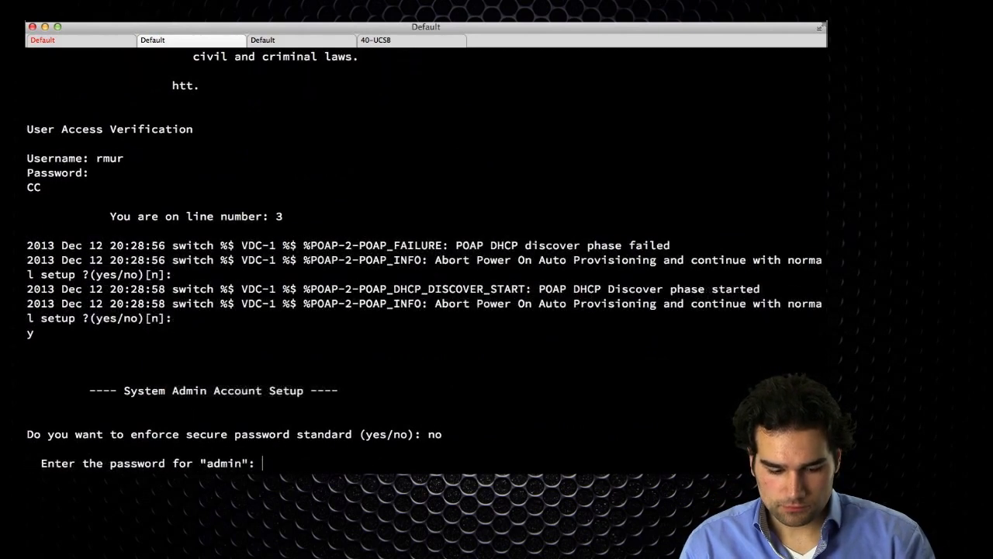
key(Return)
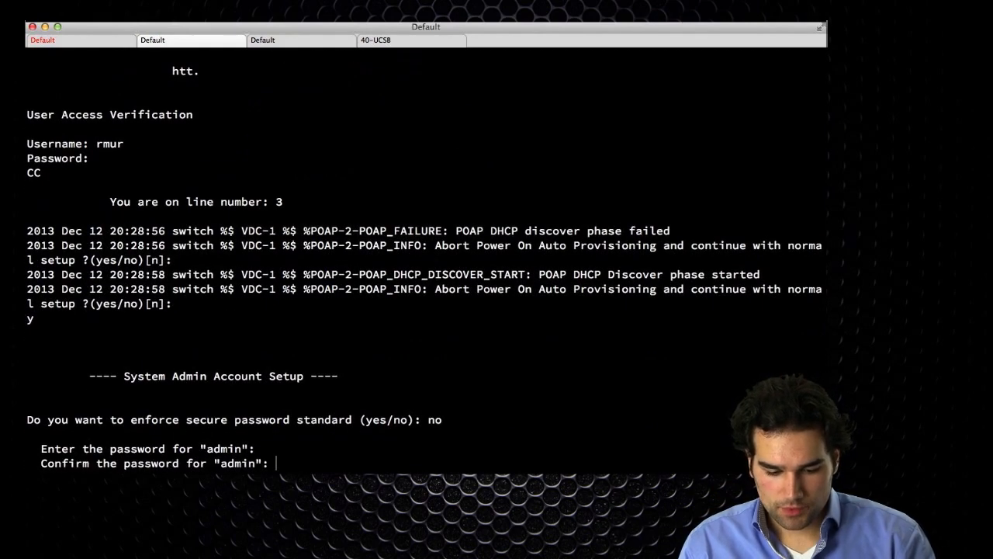
key(Return)
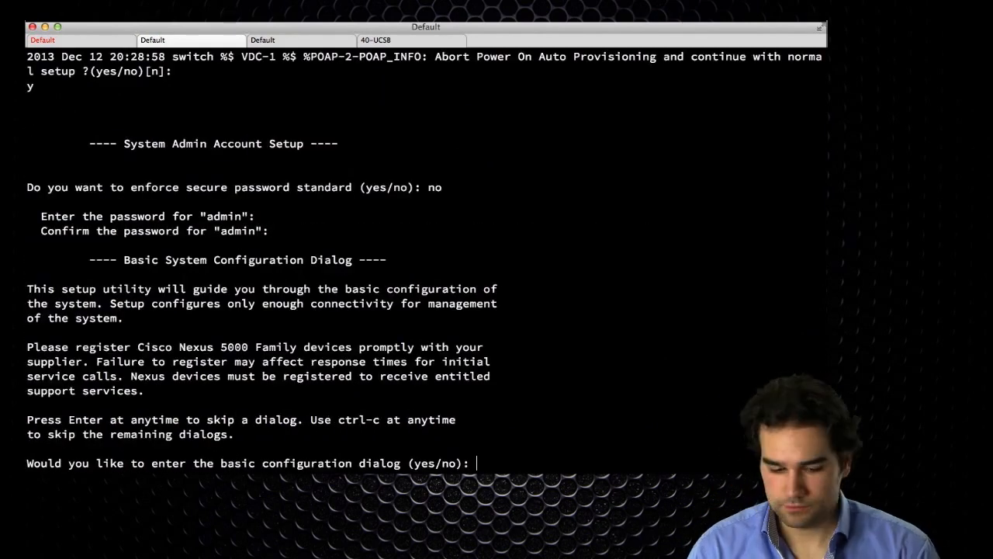
Skip the basic configuration dialog and log in to SW3 as admin.
text(no)
key(Return)
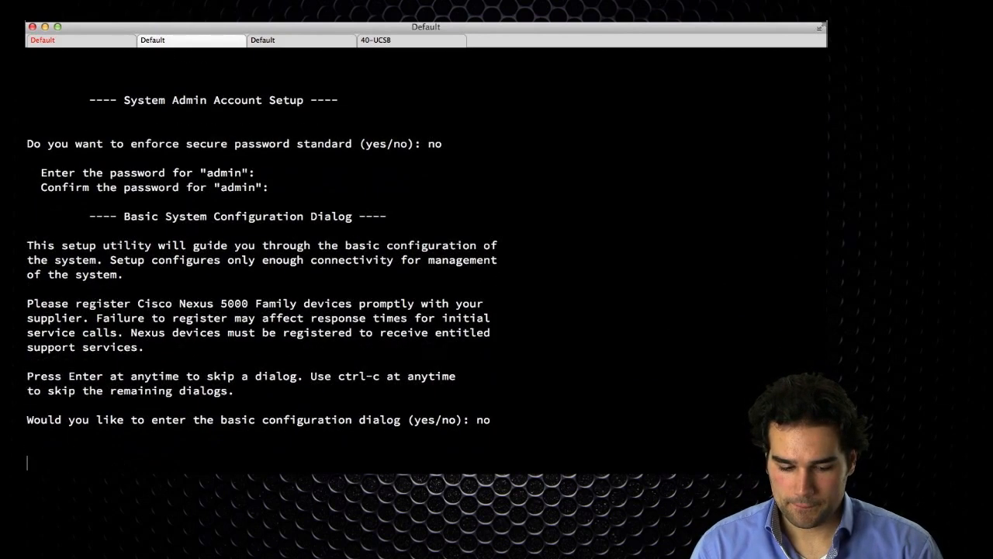
text(admin)
key(Return)
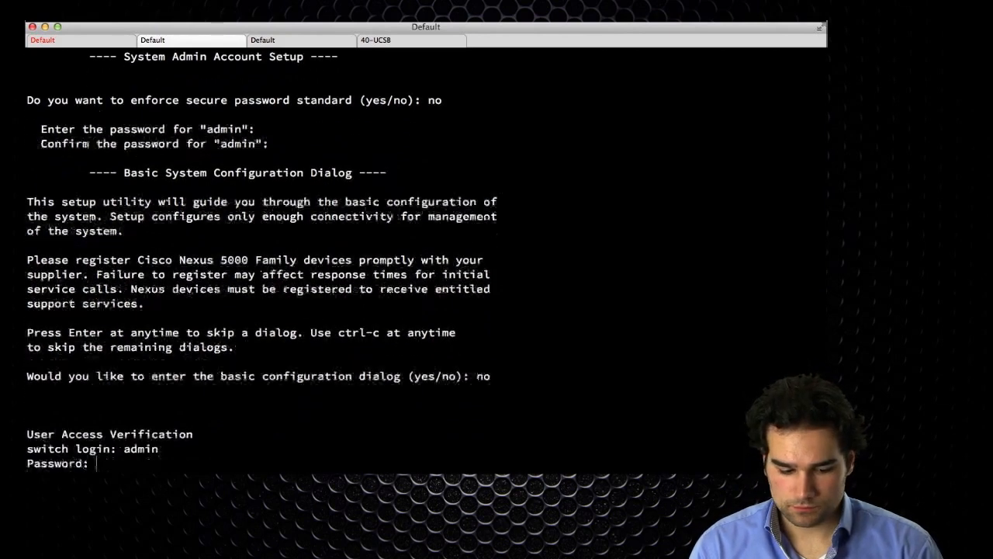
key(Return)
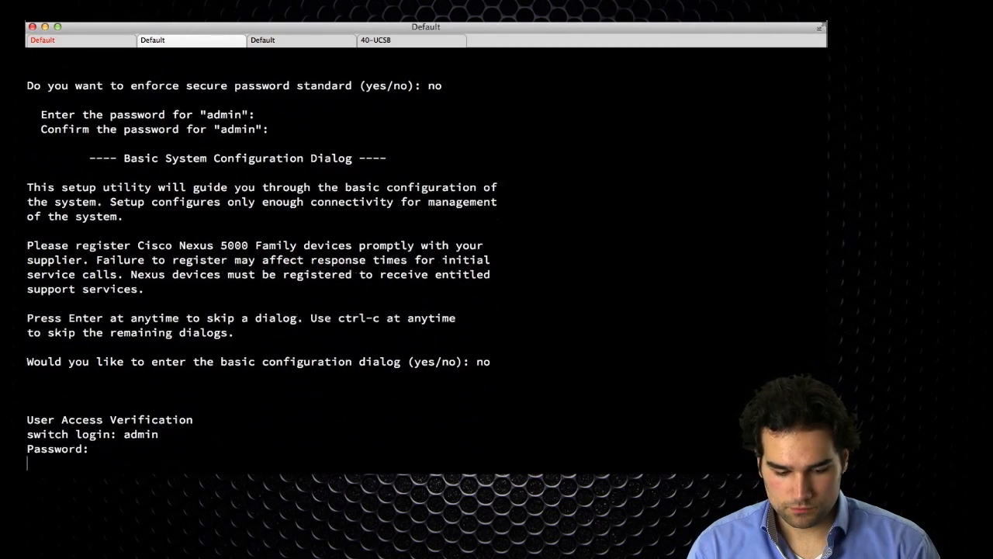
Set the hostname SW3 on the new switch in configuration mode.
text(conf t)
key(Return)
text(hostname SW3)
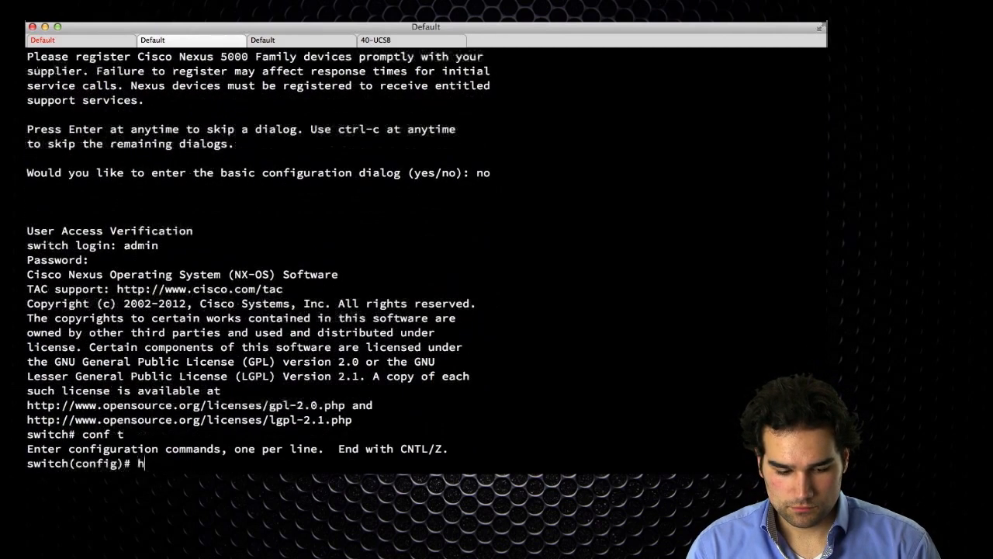
key(Return)
Enable feature lacp on SW2 in configuration mode.
key(super+Left)
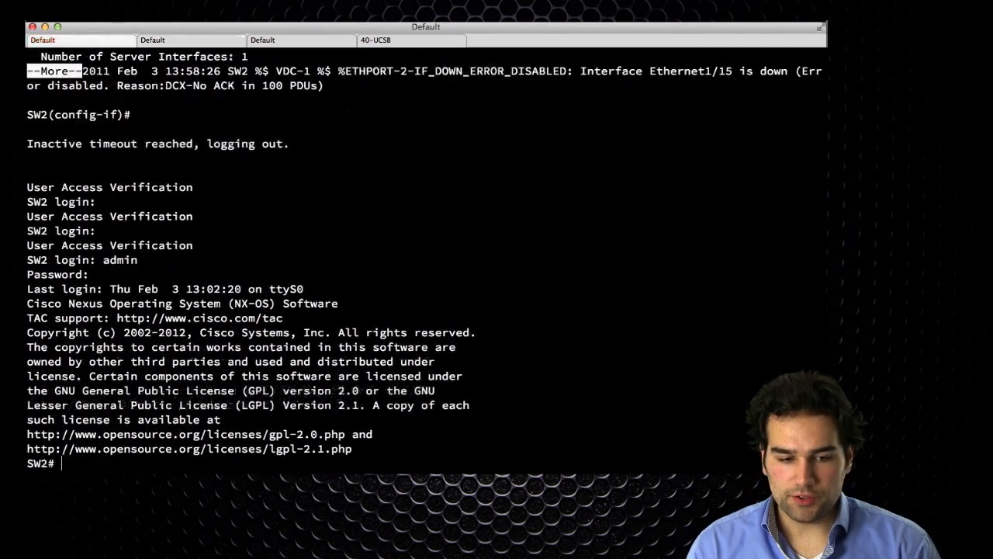
key(Return)
key(Return)
key(Return)
key(Return)
text(conf t)
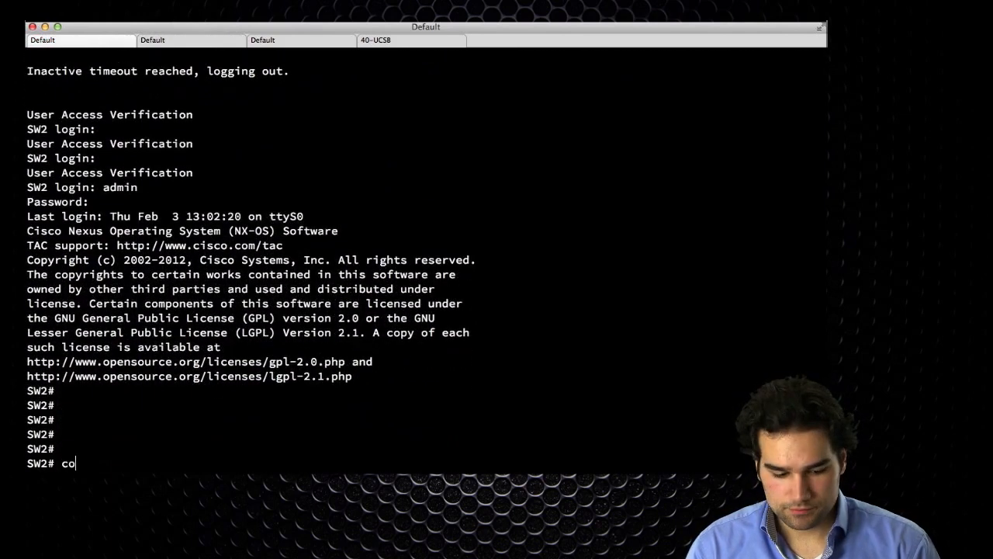
key(Return)
text(feature lacp)
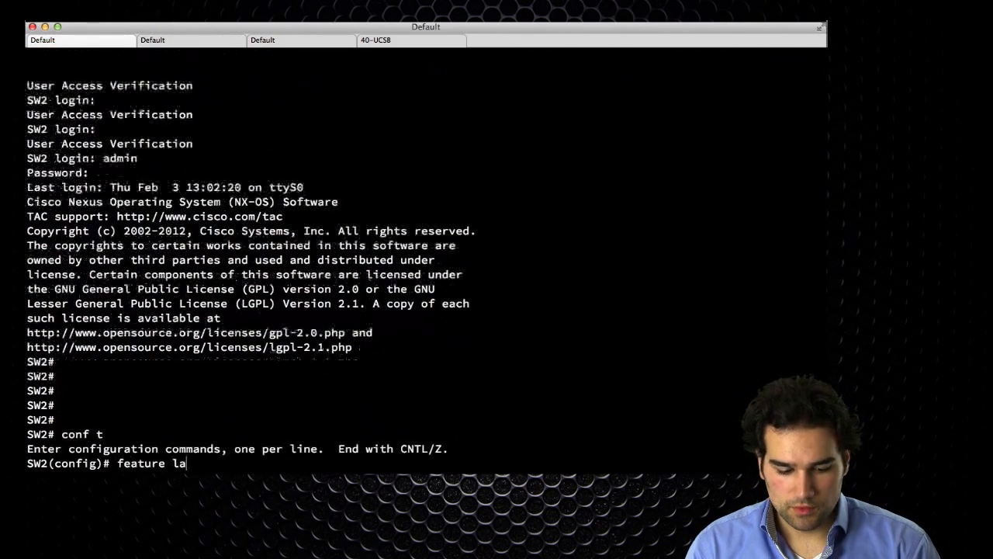
key(Return)
Put SW2 ports e1/9-10 into channel-group 10 mode active.
text(int)
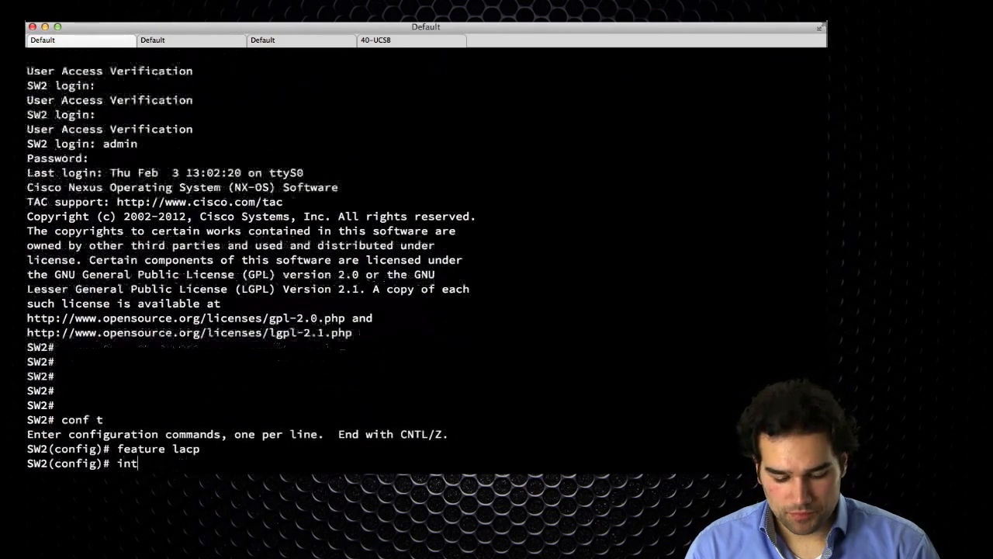
text( e1/)
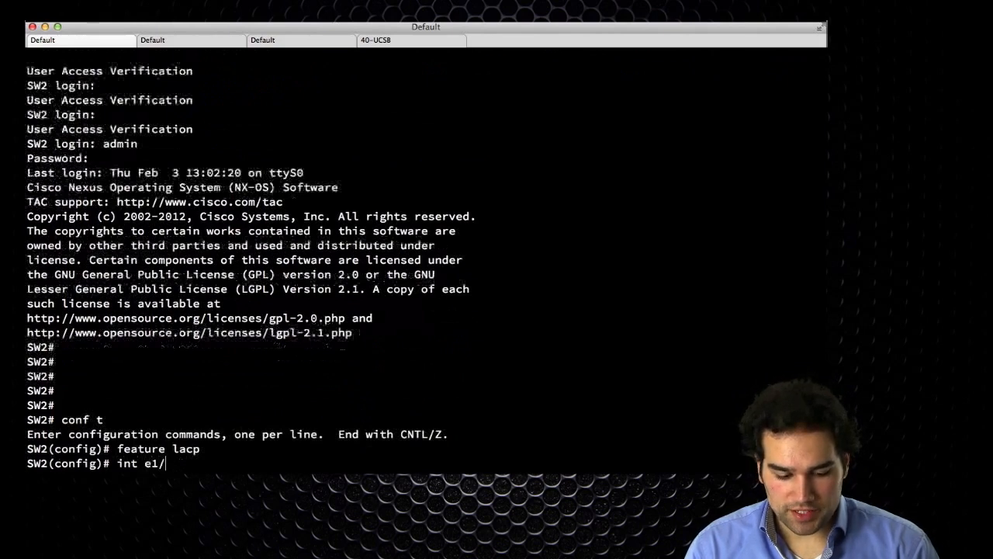
text(9-10)
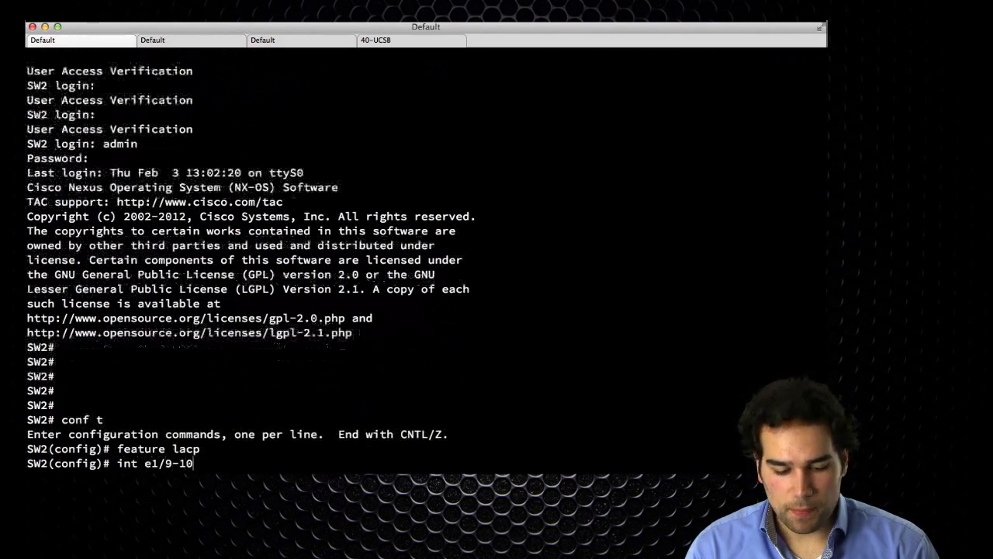
key(Return)
text(sw)
key(BackSpace)
key(BackSpace)
text(channel-gr 10 mode act)
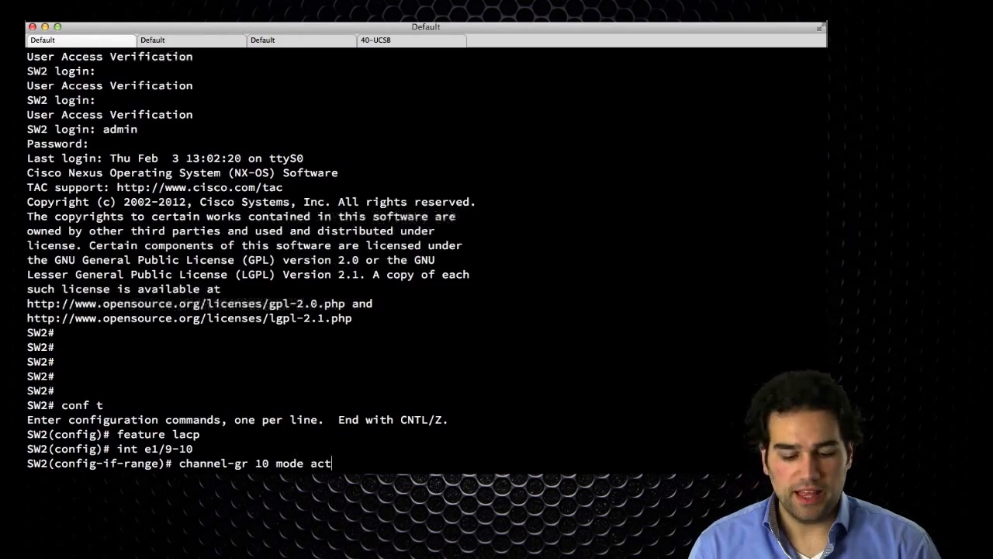
key(Return)
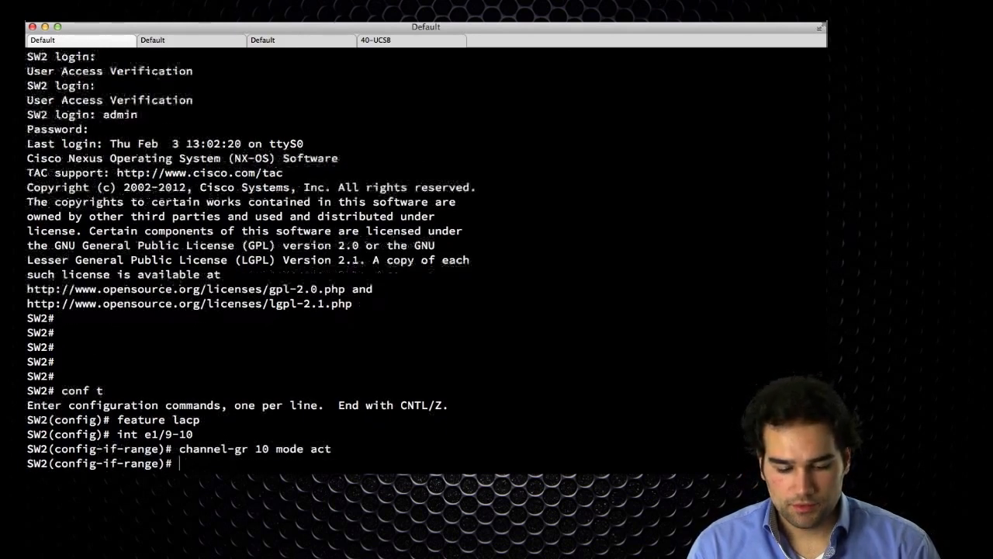
Make port-channel 10 an edge trunk allowing VLANs 500-600, and bring it up with no shut.
text(int po10)
key(Return)
text(sw mode trunk)
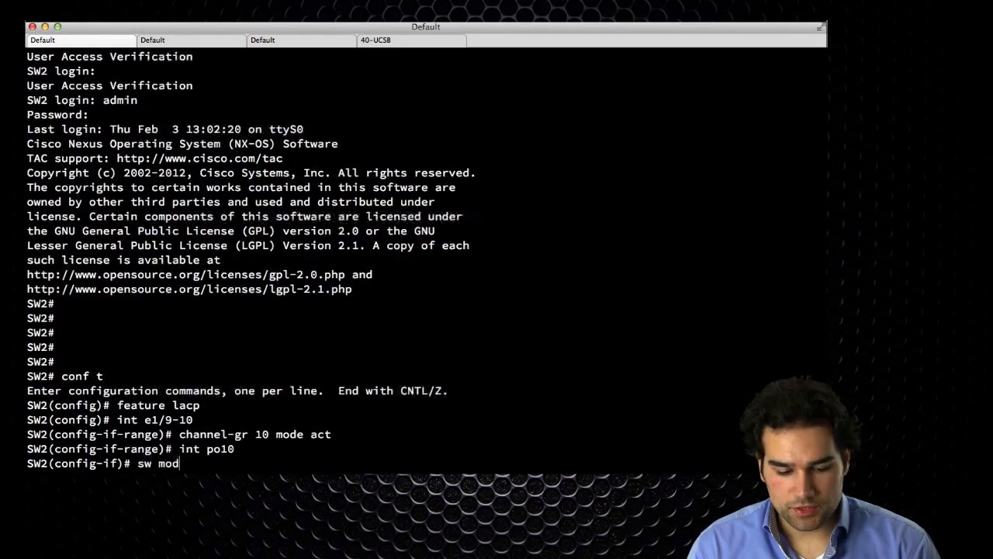
key(Return)
text(sw tr)
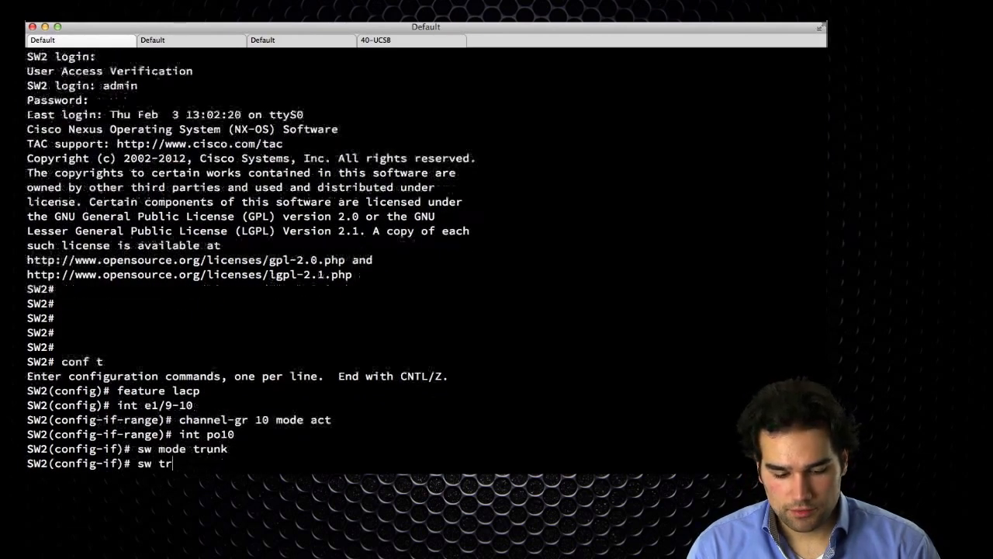
text(unk allowed vlan )
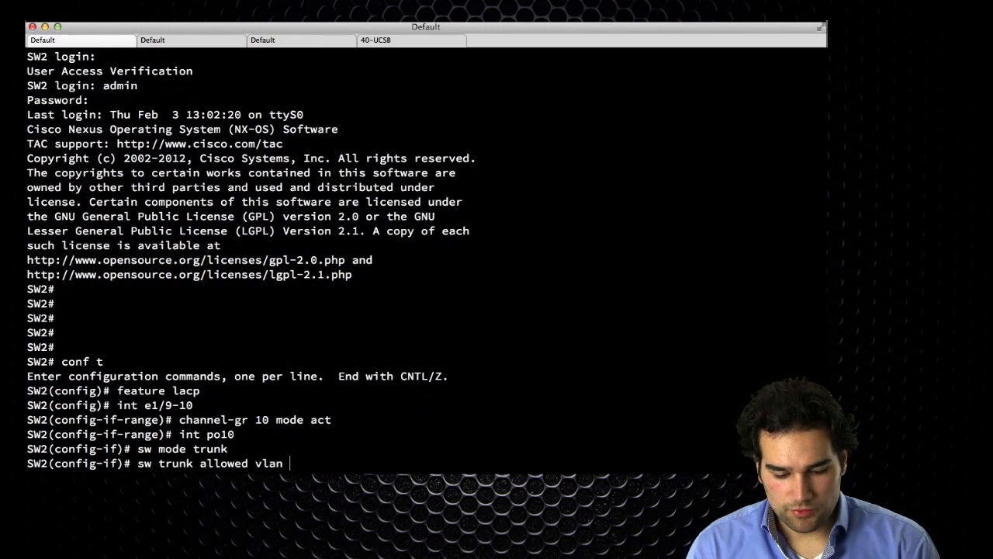
text(500-600)
key(Return)
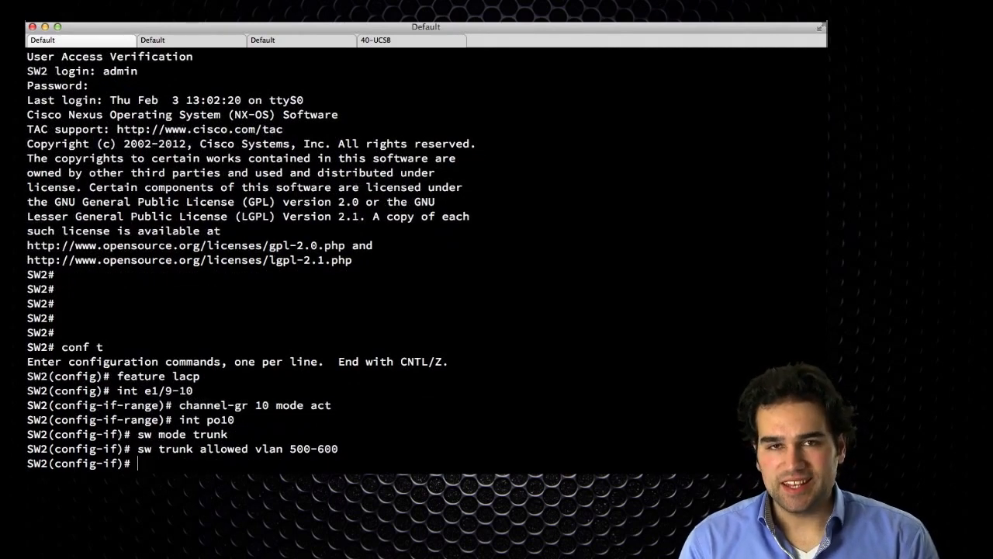
text(spanning-tree port type edge )
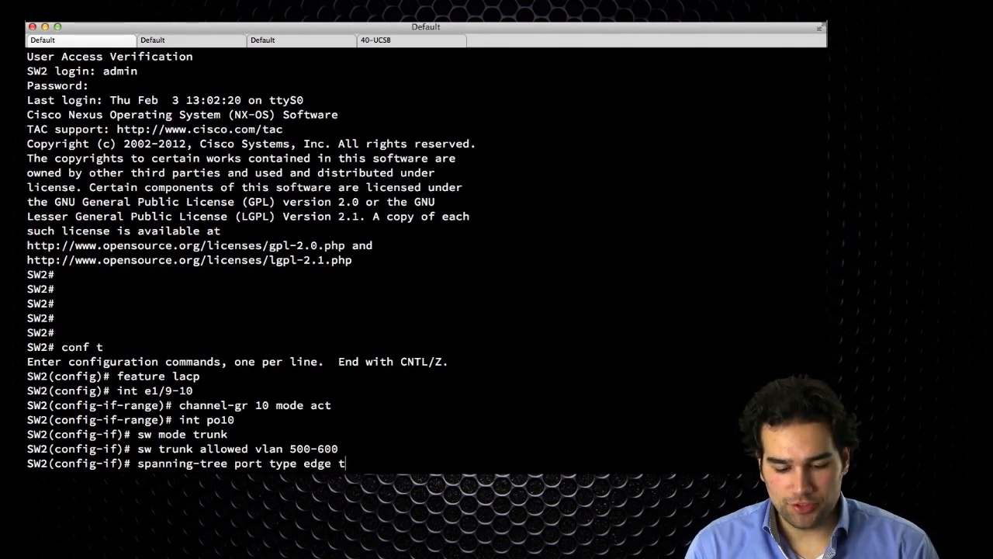
text(trunk)
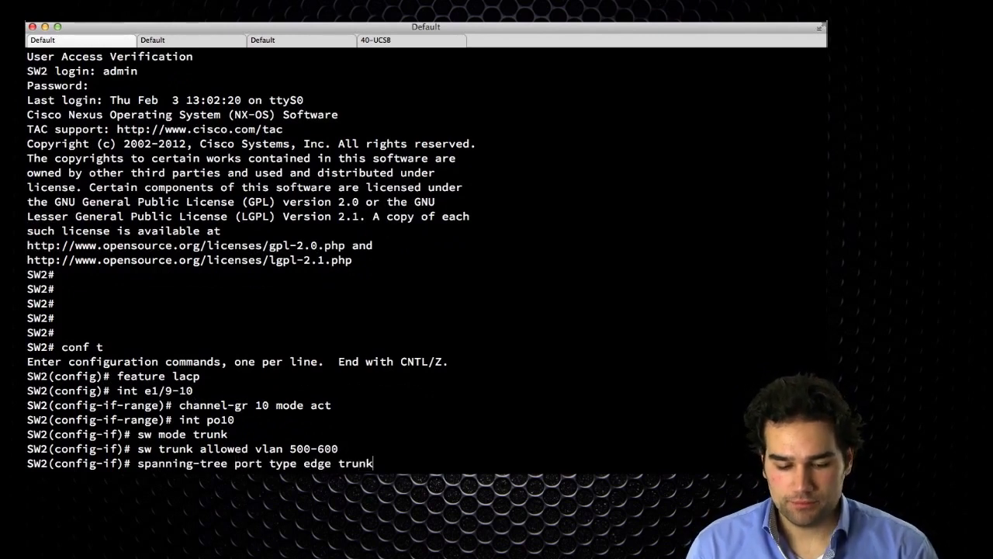
key(Return)
text(no s)
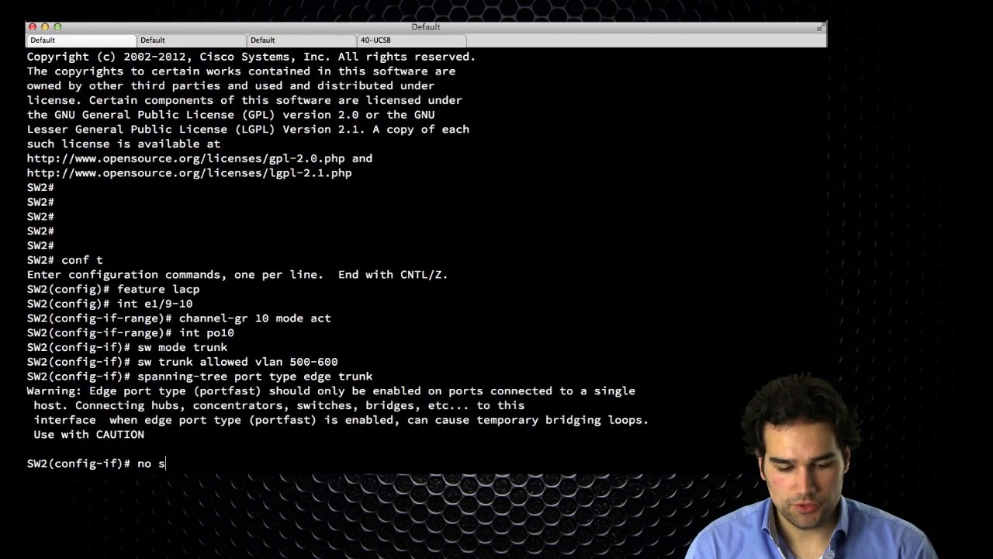
text(hut)
key(Return)
Create VLANs 500-600 on SW2.
text(int e3)
text(/9-10)
key(Return)
text(vlan 500-600)
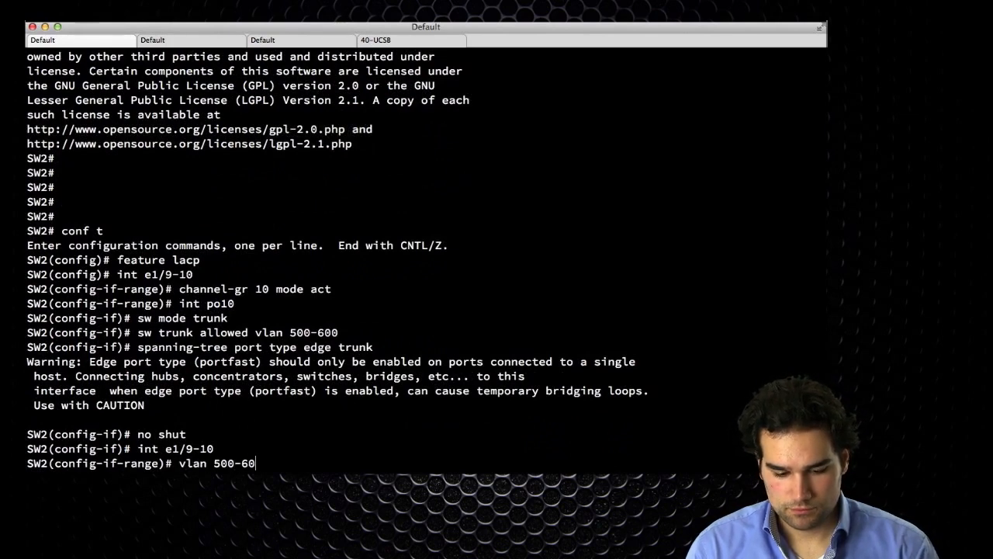
key(Return)
text(exit)
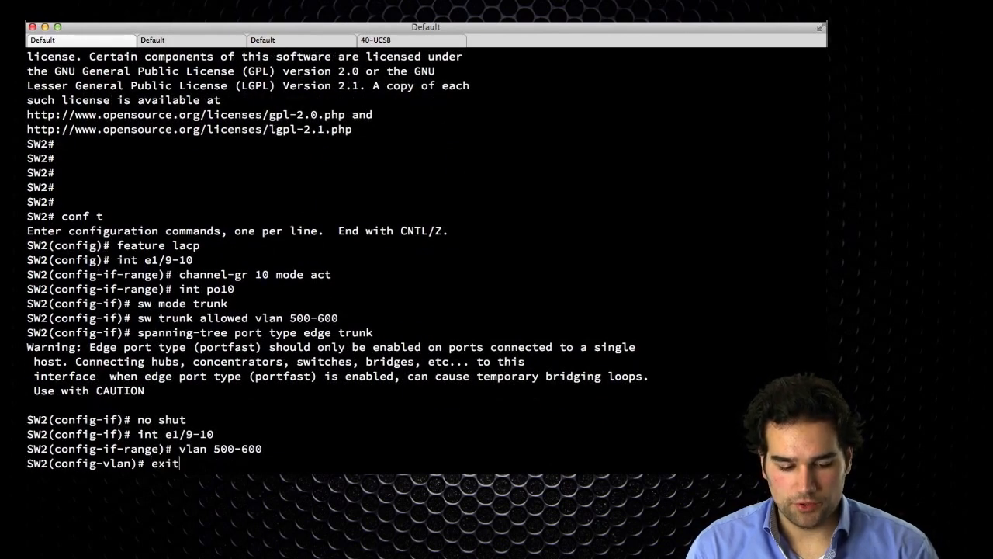
key(Return)
key(Return)
key(Return)
key(Return)
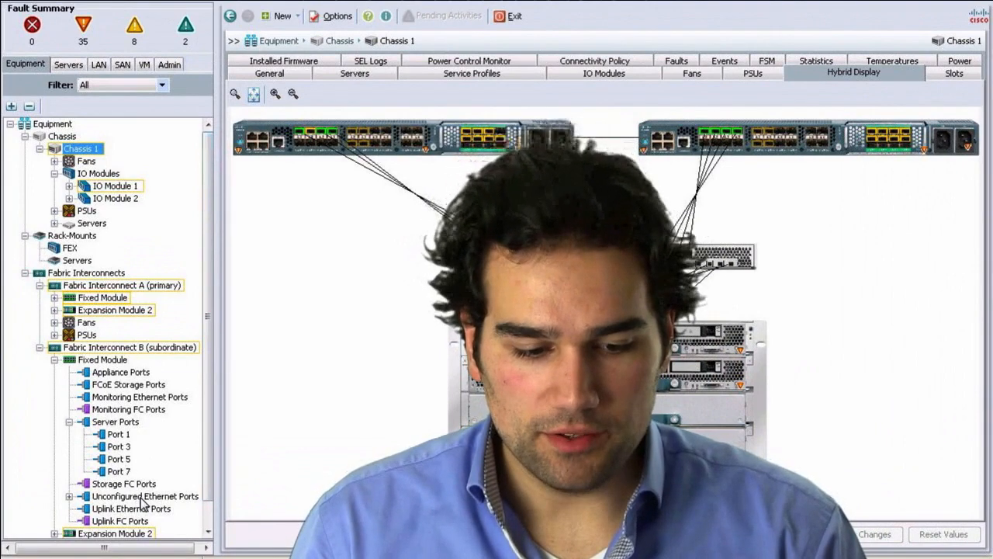
Configure Fabric Interconnect A's unconfigured Ethernet ports 9 and 10 as uplink ports.
click(58, 299)
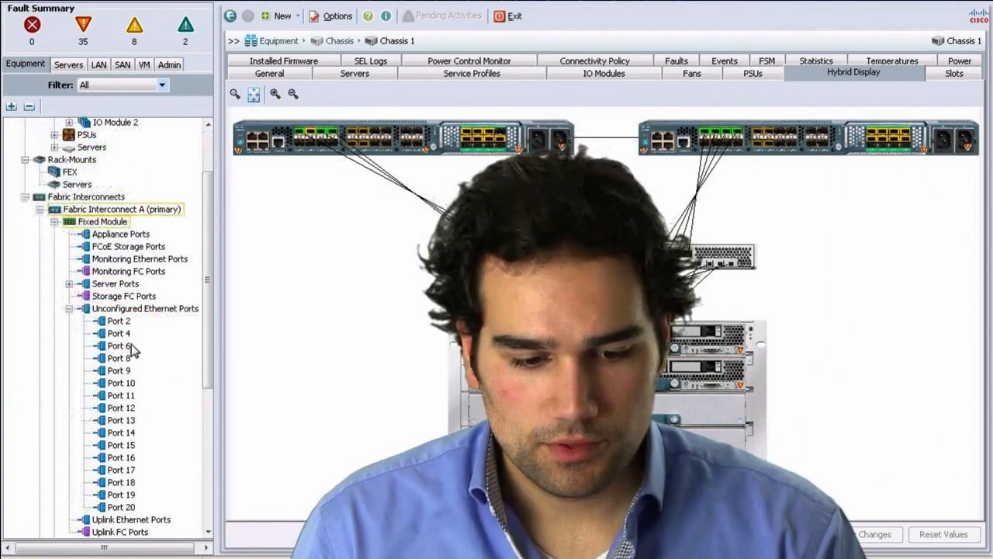
click(130, 308)
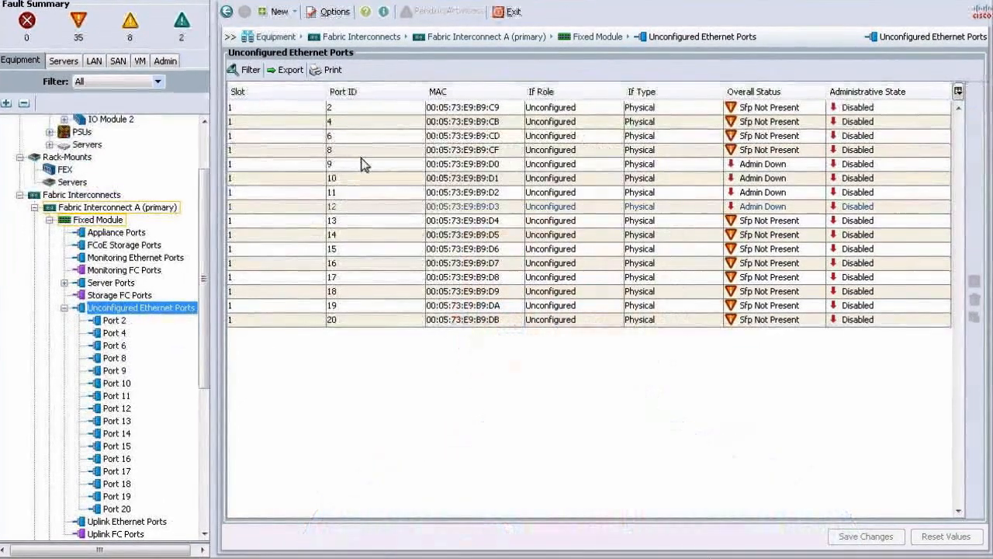
click(365, 166)
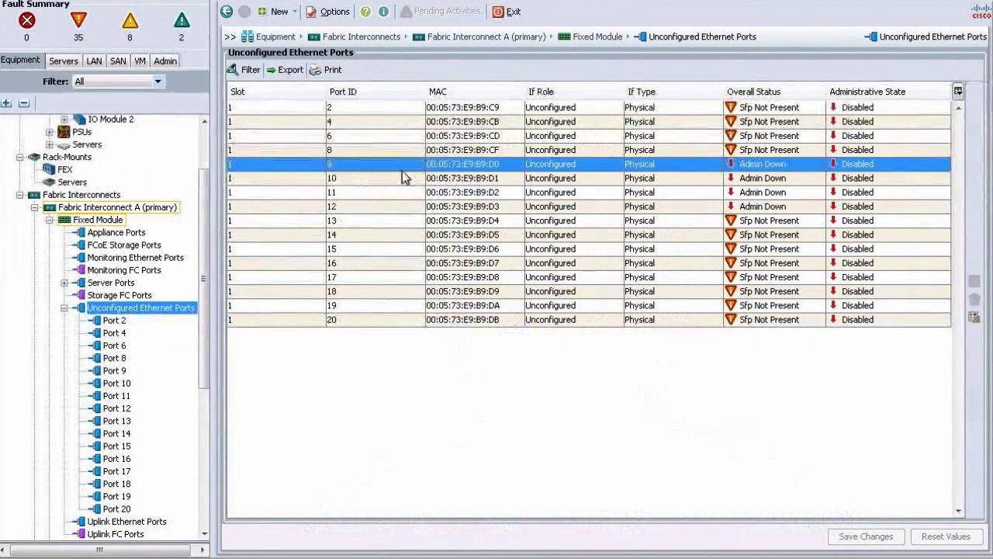
ctrl+click(441, 177)
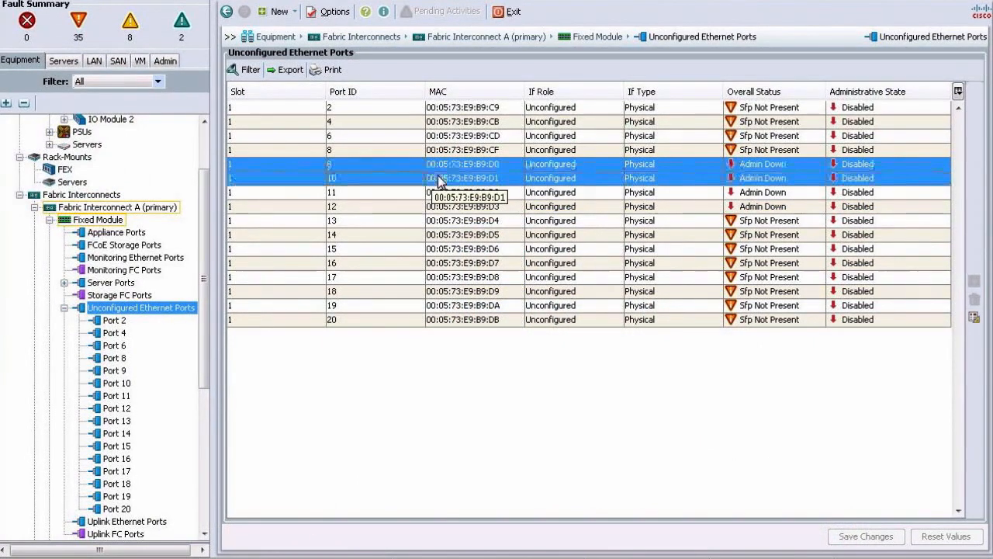
right_click(406, 174)
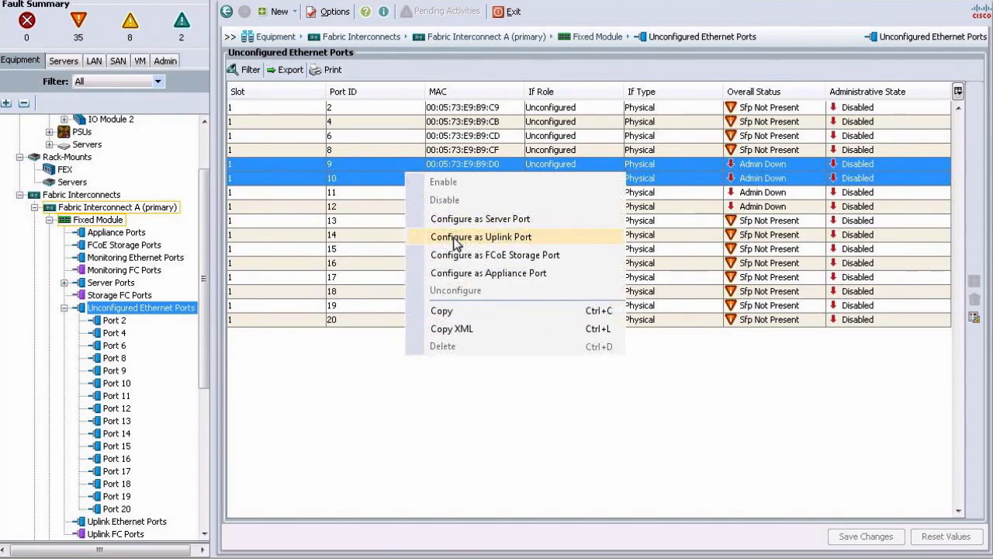
click(456, 243)
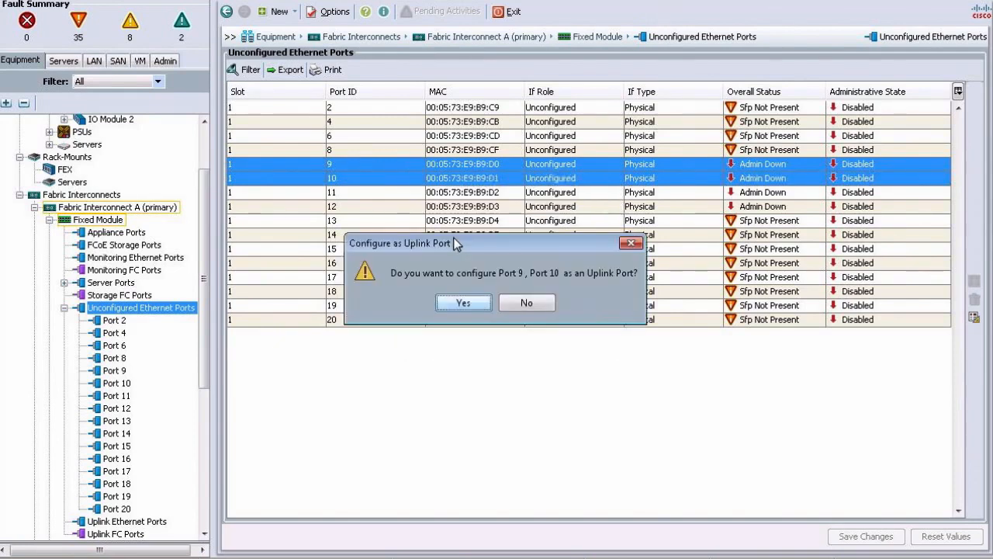
click(469, 299)
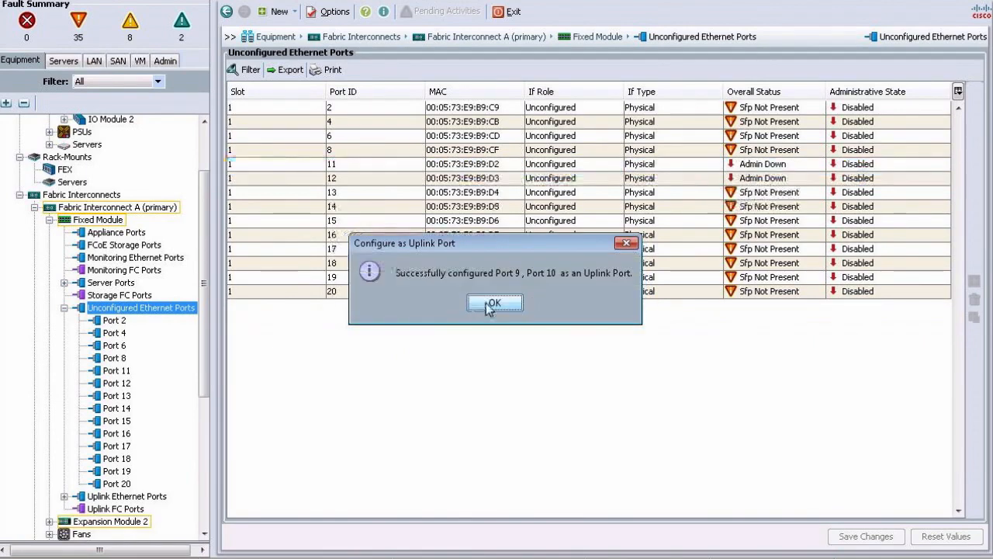
click(491, 307)
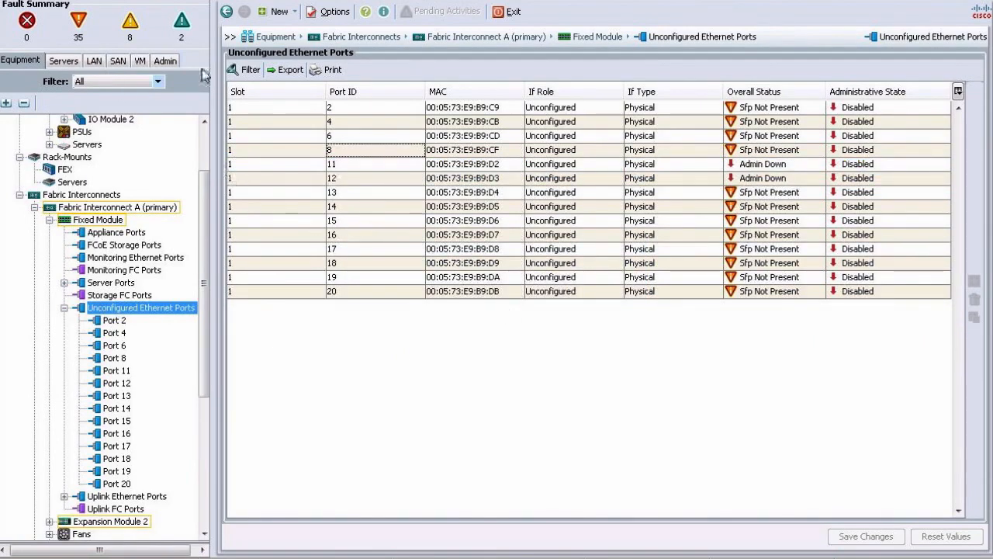
key(super+Tab)
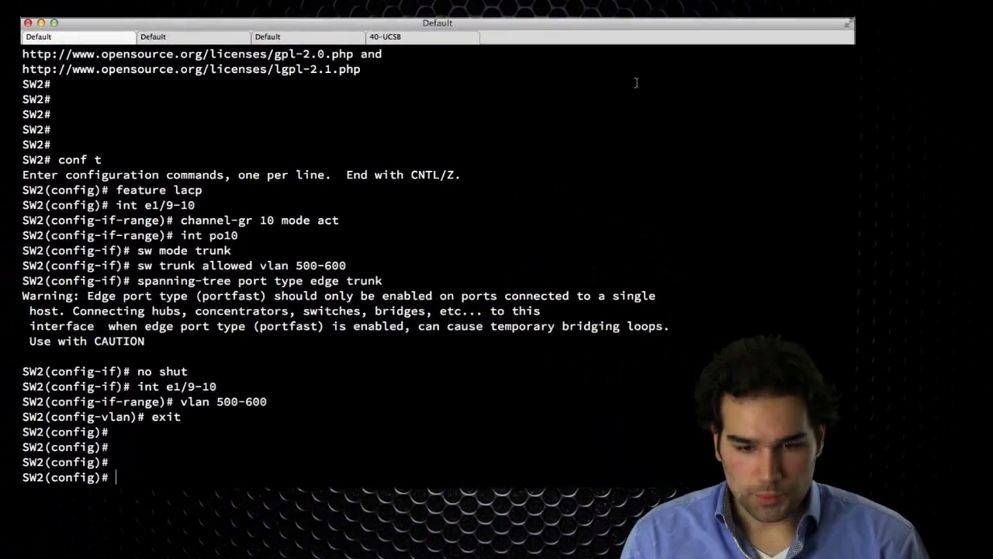
Show the running config of e1/9 and e1/10 on fabric interconnect B.
click(412, 42)
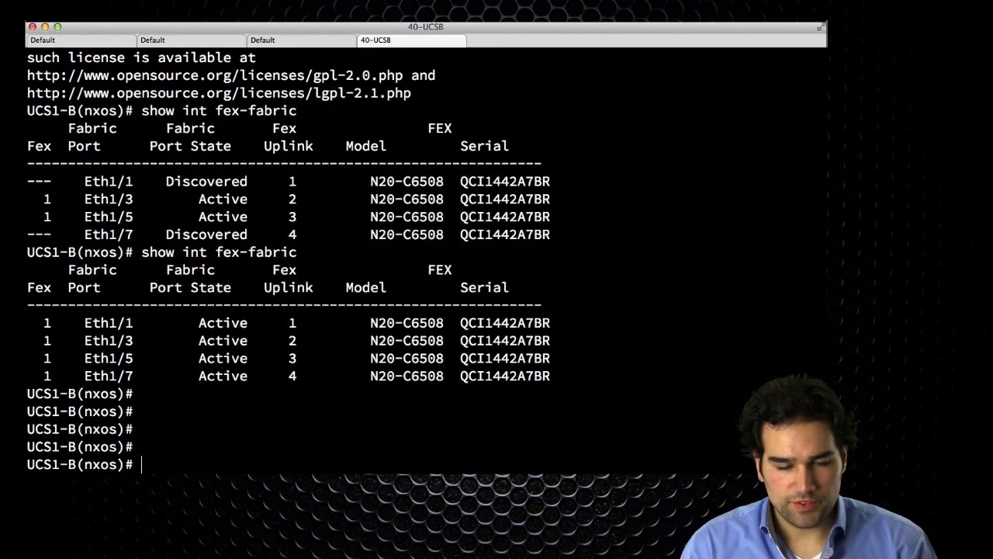
text(show run int e3/19)
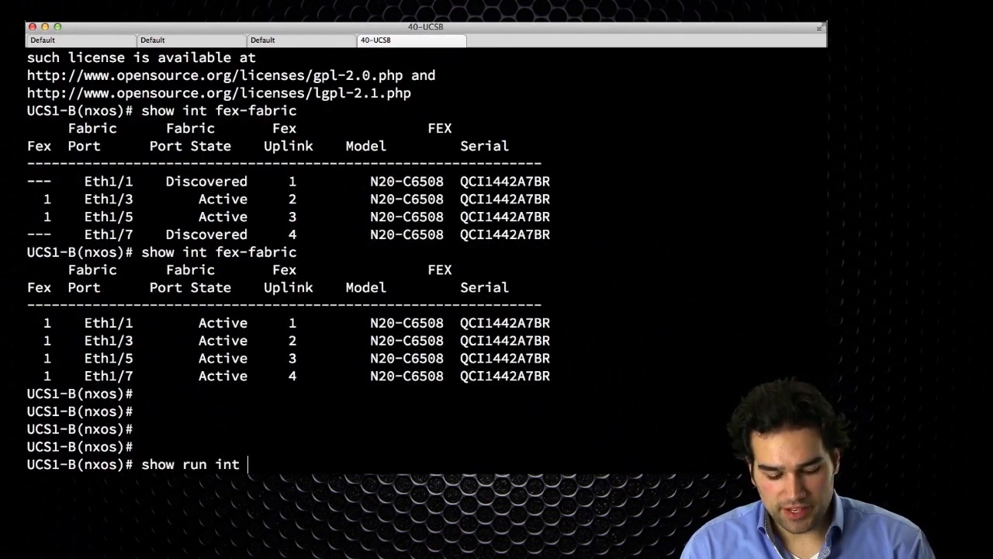
key(BackSpace)
key(BackSpace)
key(BackSpace)
key(BackSpace)
text(1/)
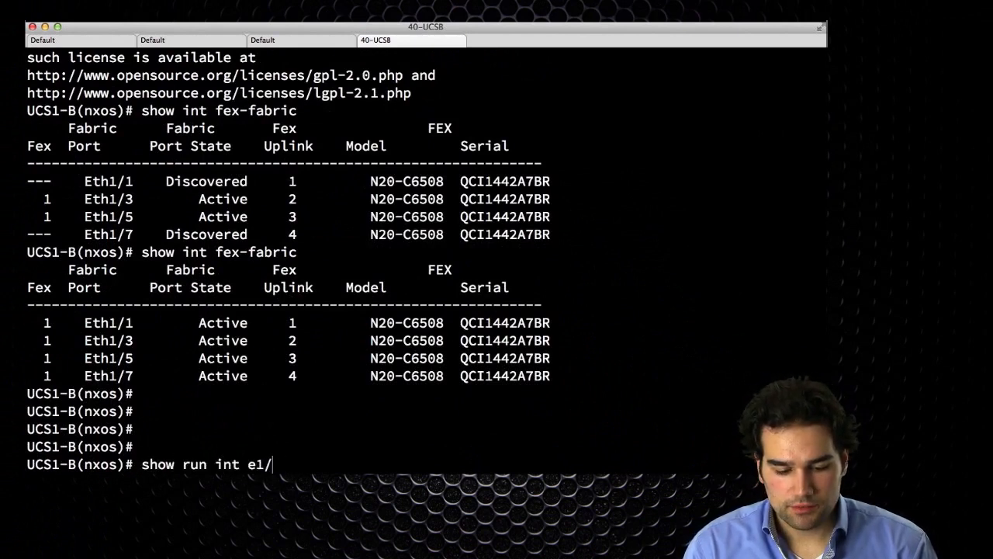
text(9)
key(Return)
key(Up)
key(BackSpace)
text(10)
key(Return)
Connect to fabric A's NX-OS and highlight e1/9's trunk mode and allowed vlan 1 lines.
text(exit)
key(Return)
text(connect nxos a)
key(Return)
text(show run int e1/9)
key(Return)
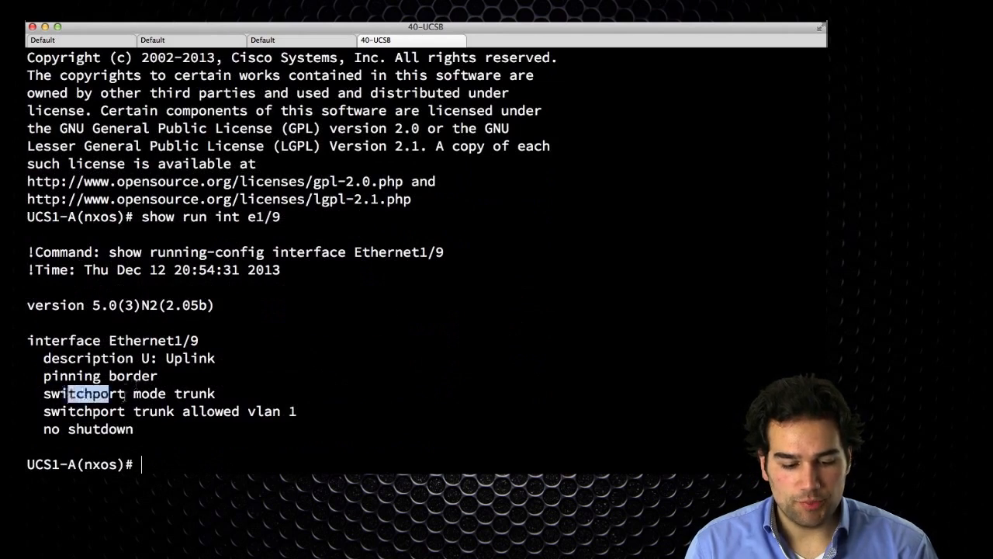
drag(68, 393, 225, 396)
drag(37, 415, 326, 414)
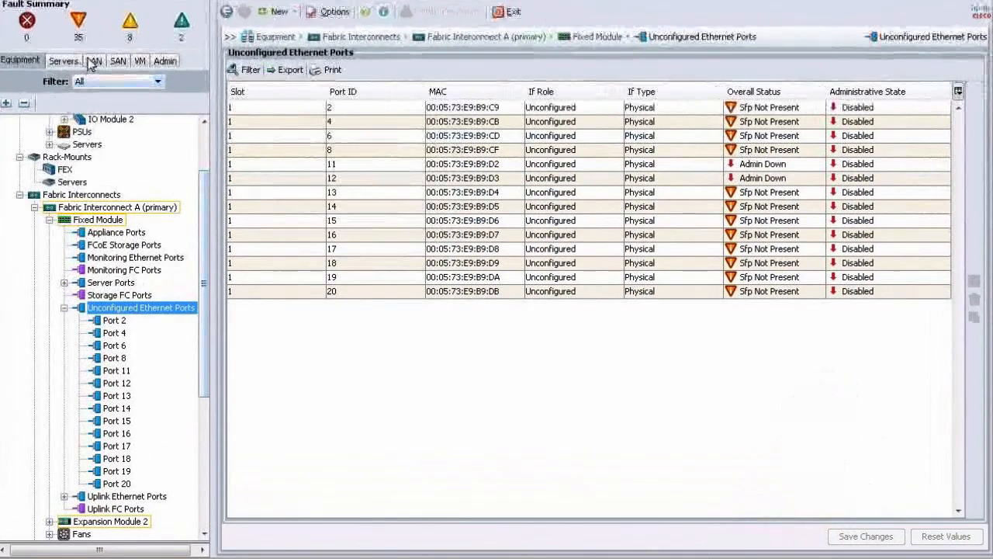
Under LAN Cloud VLANs, create common/global VLAN Data1 with ID 500.
click(93, 61)
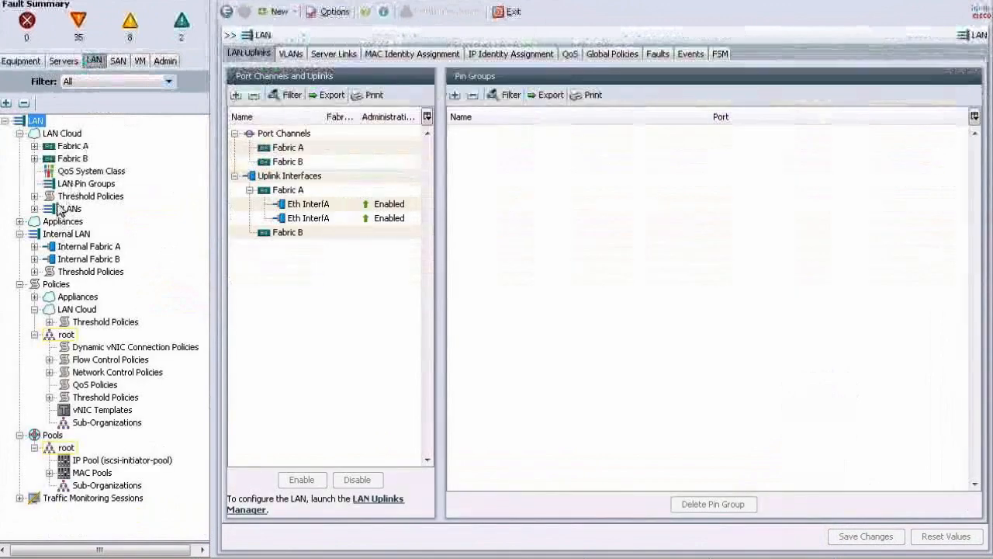
click(65, 197)
click(69, 209)
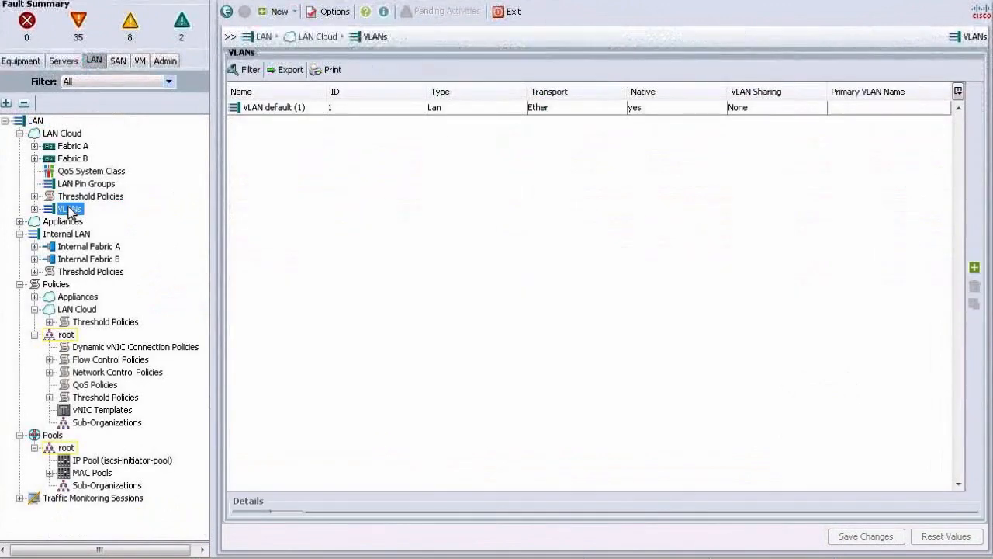
right_click(72, 210)
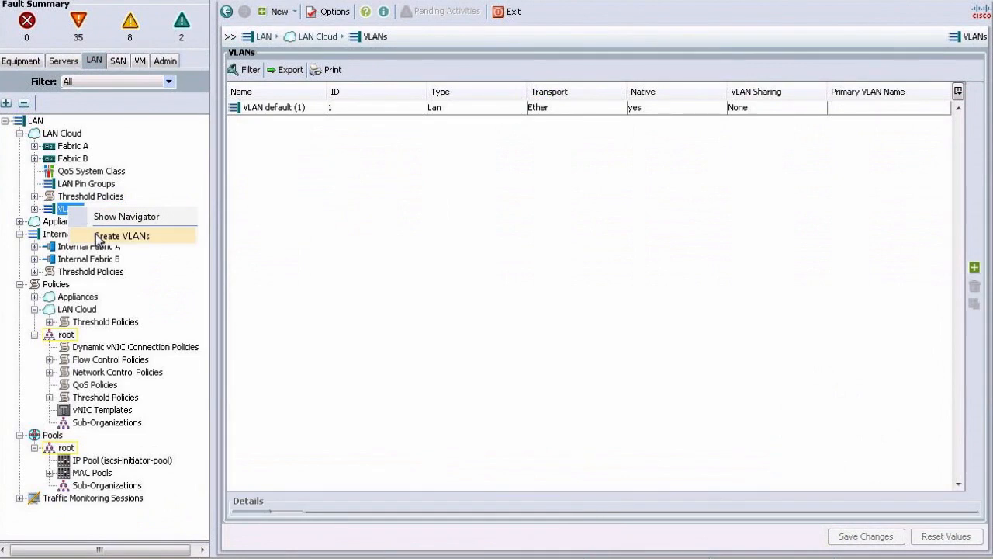
click(96, 235)
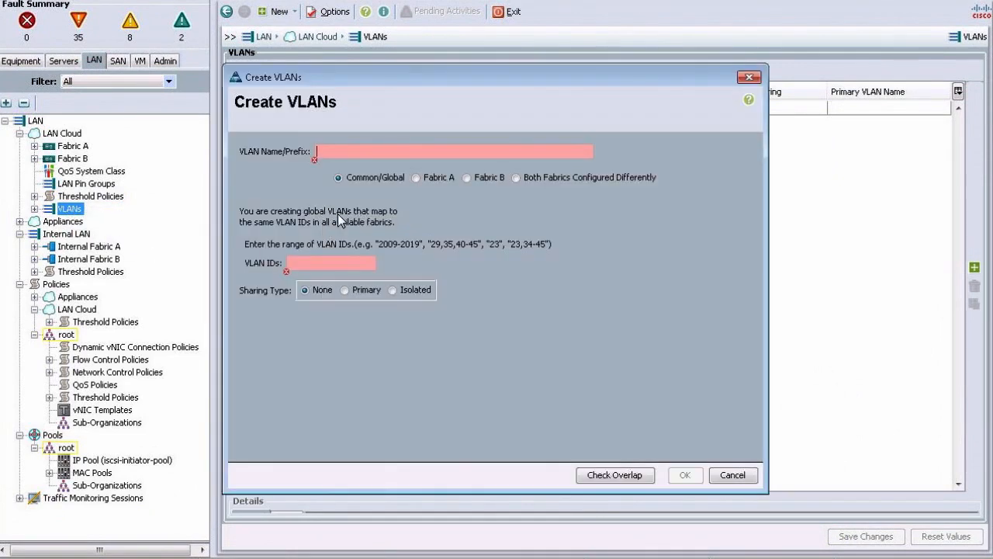
text(Data1)
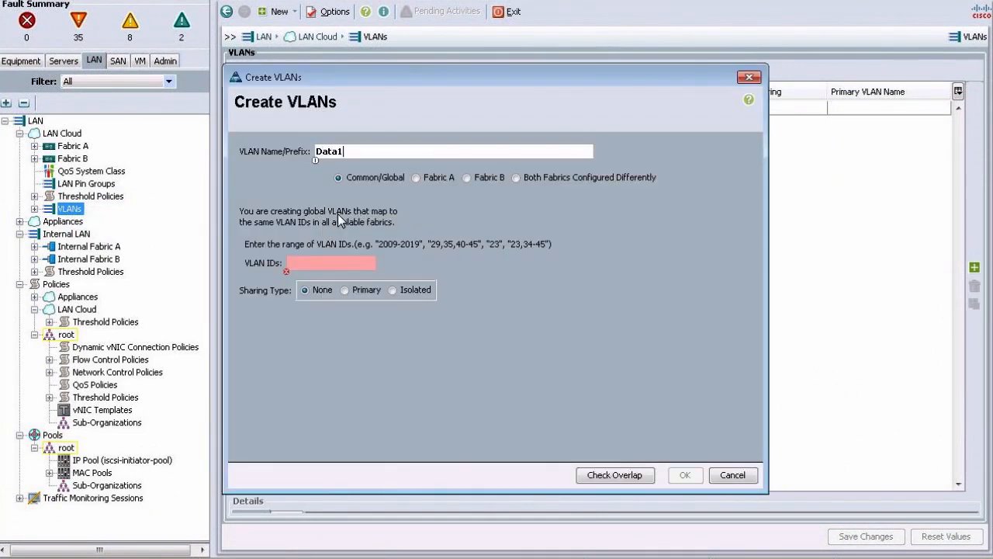
click(363, 265)
text(500)
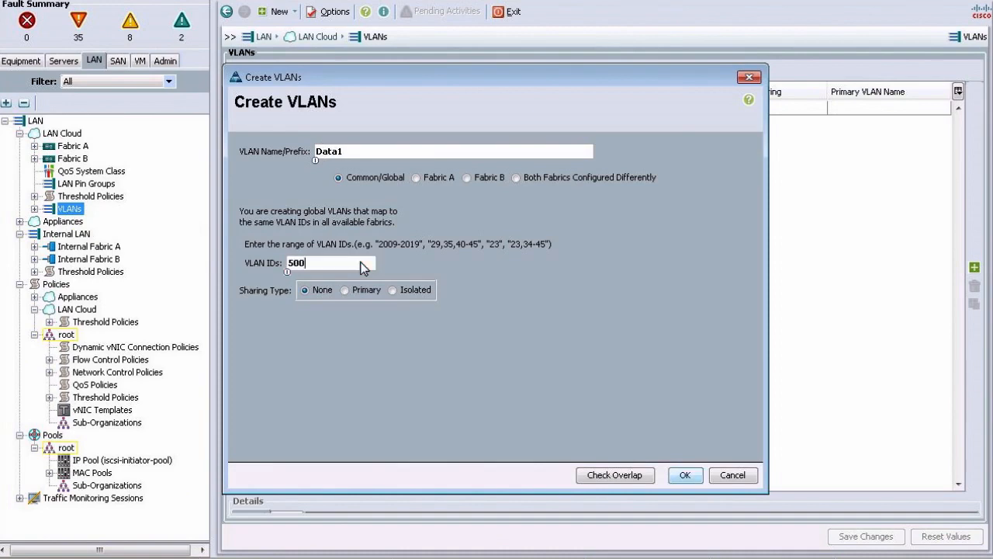
click(686, 475)
click(494, 304)
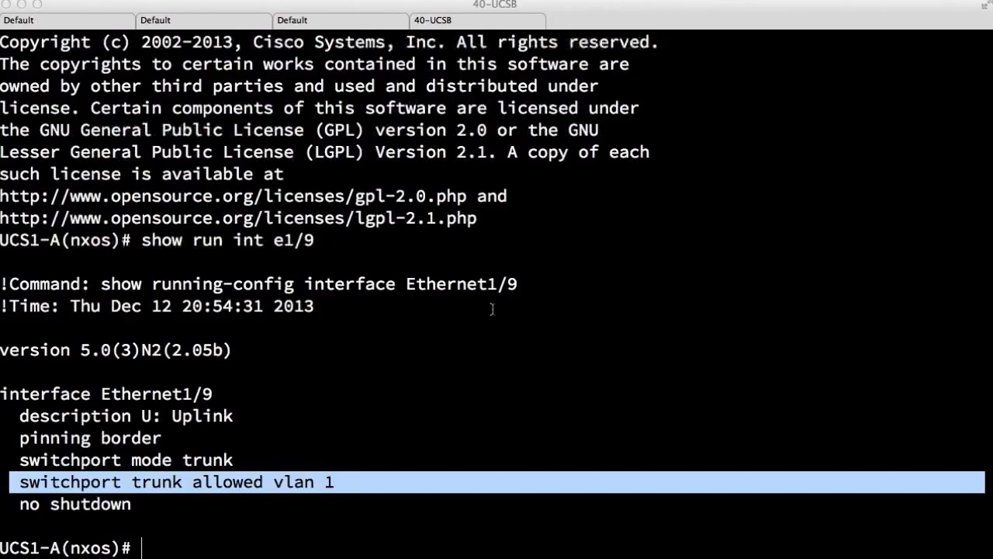
click(492, 309)
key(Up)
Rerun show run int e1/9 and highlight ',500' in its allowed vlan line.
key(Return)
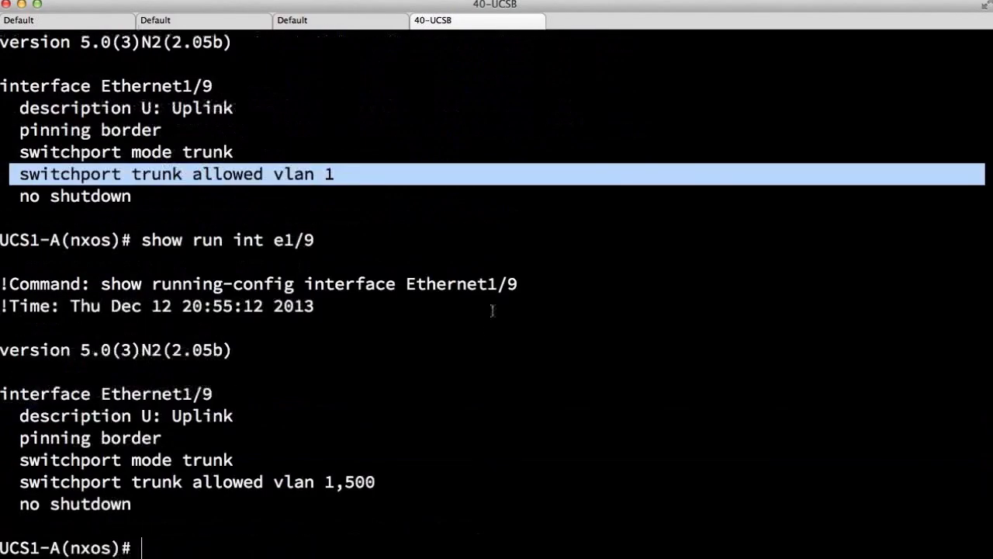
drag(337, 482, 396, 482)
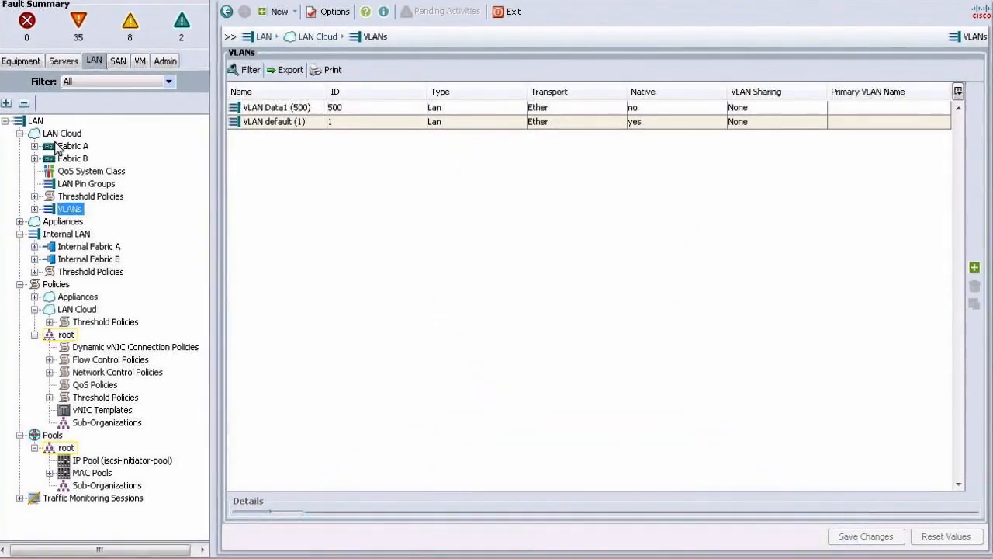
Expand Fabrics A and B, list Fabric A's uplinks 1/9 and 1/10, and view its Port Channels.
click(34, 146)
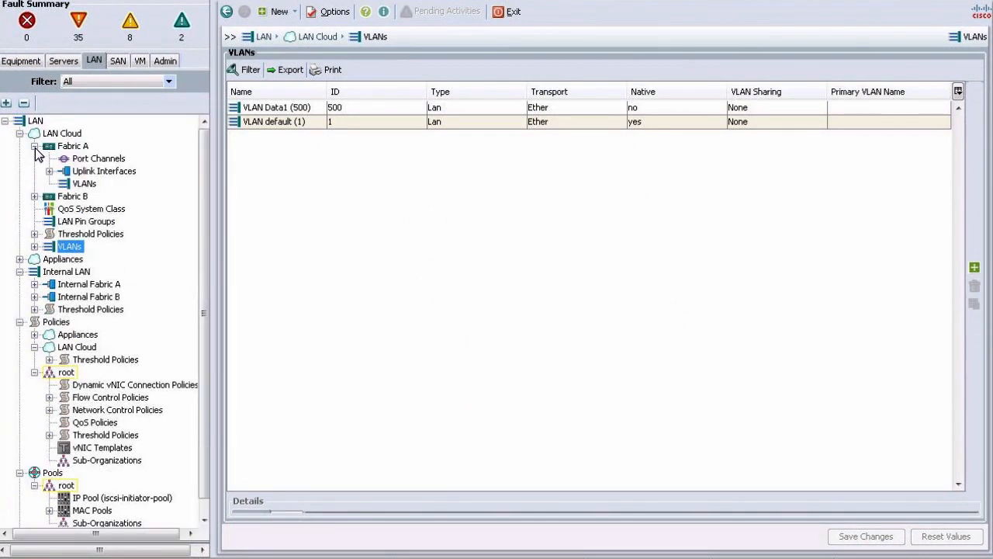
click(34, 197)
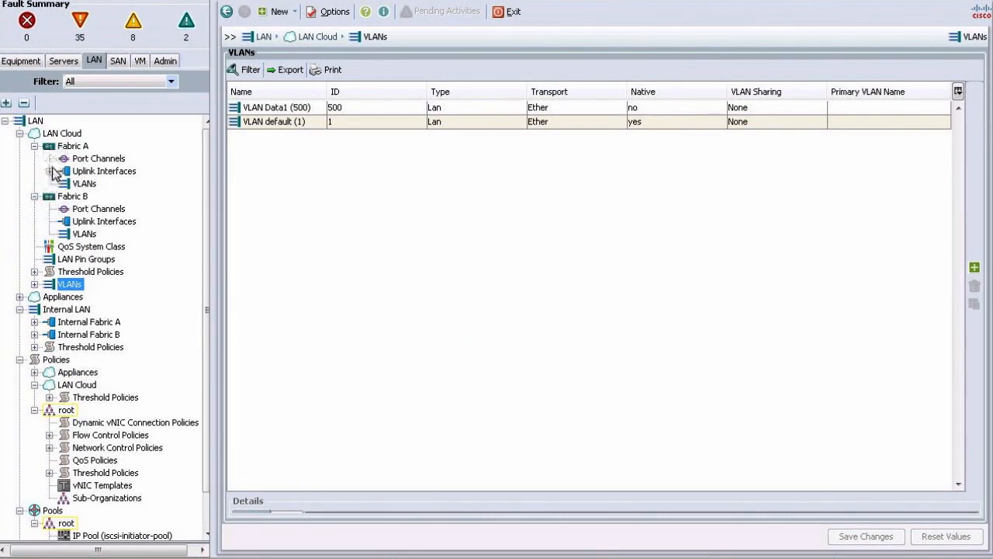
click(50, 170)
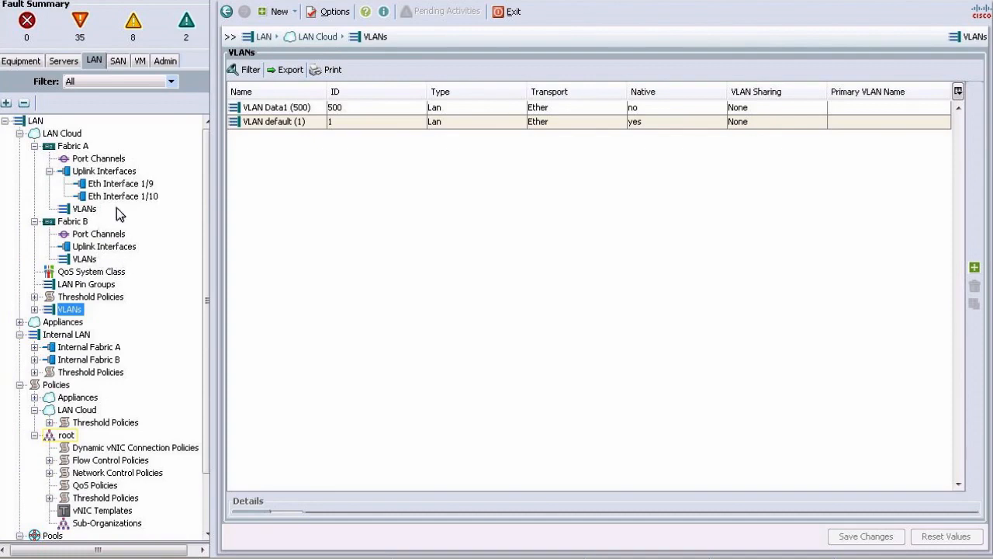
click(114, 159)
Create Port-Channel 1 named RicksPo on Fabric A, bundling uplink ports 9 and 10.
right_click(113, 163)
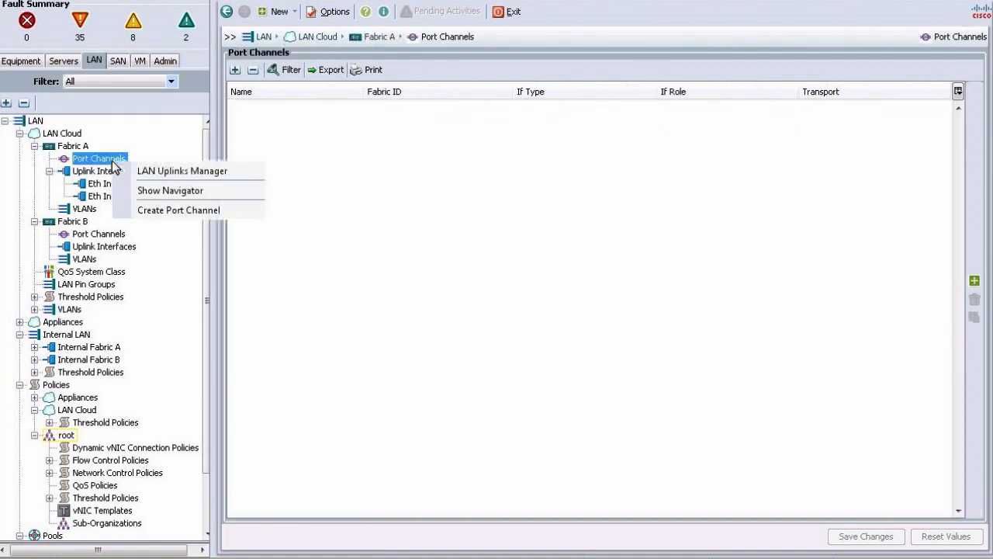
click(153, 211)
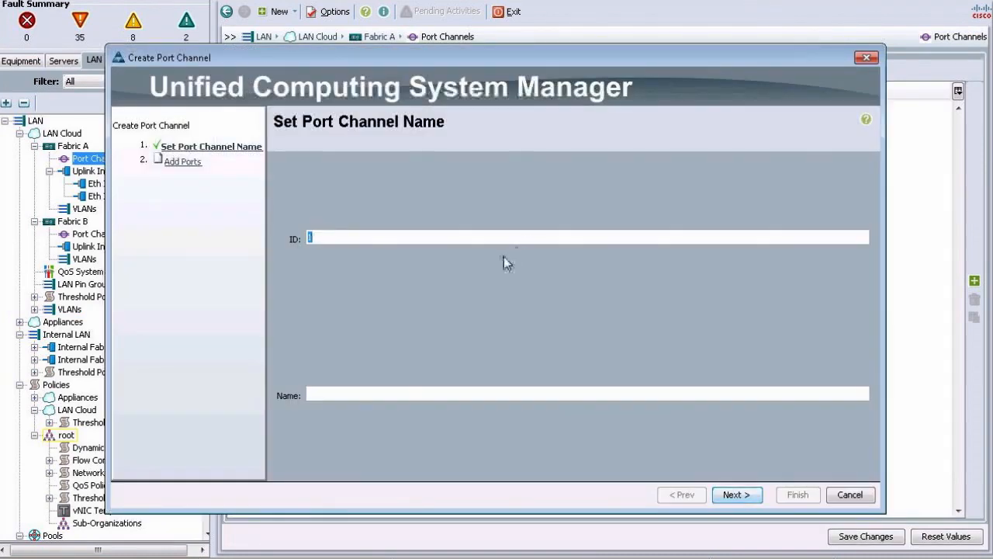
click(357, 396)
text(RicksPo)
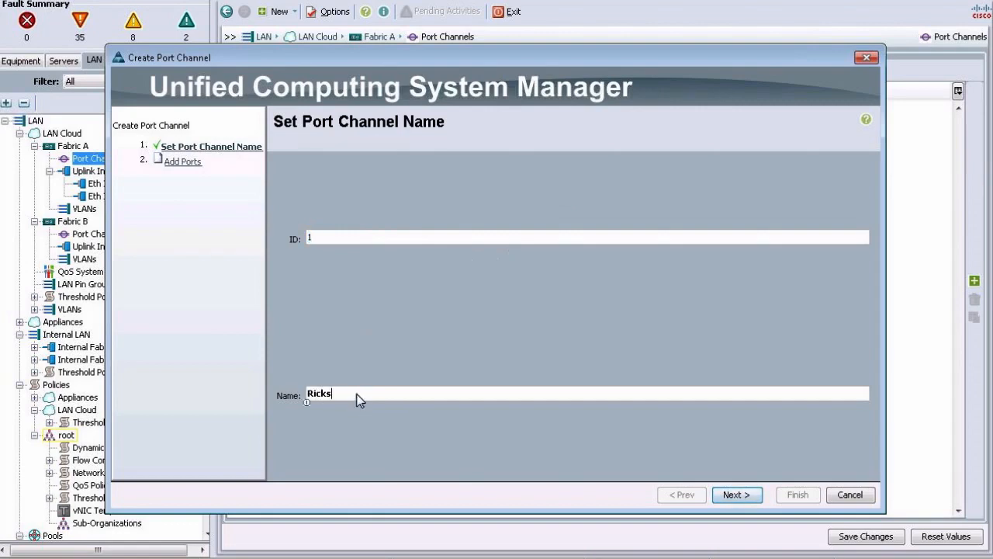
click(731, 494)
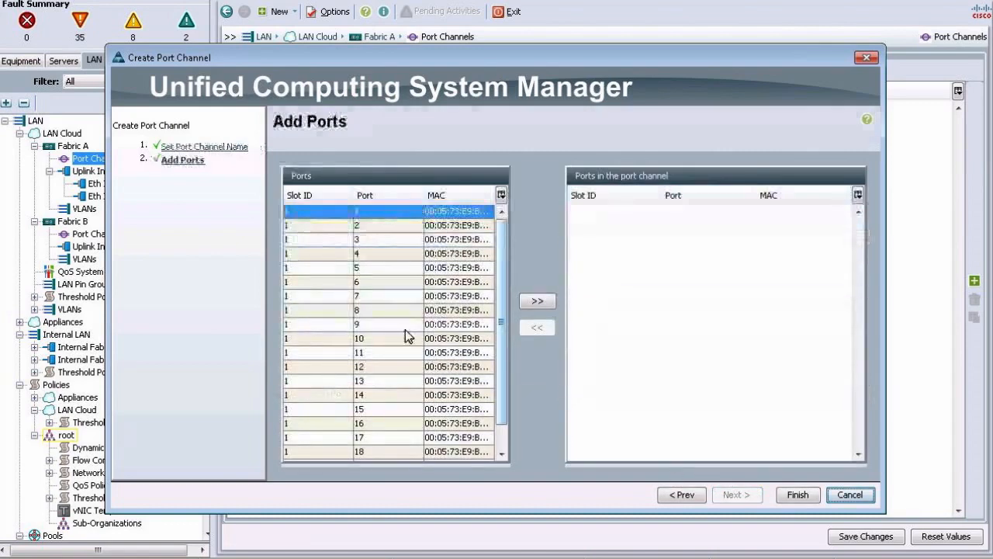
click(405, 328)
shift+click(434, 341)
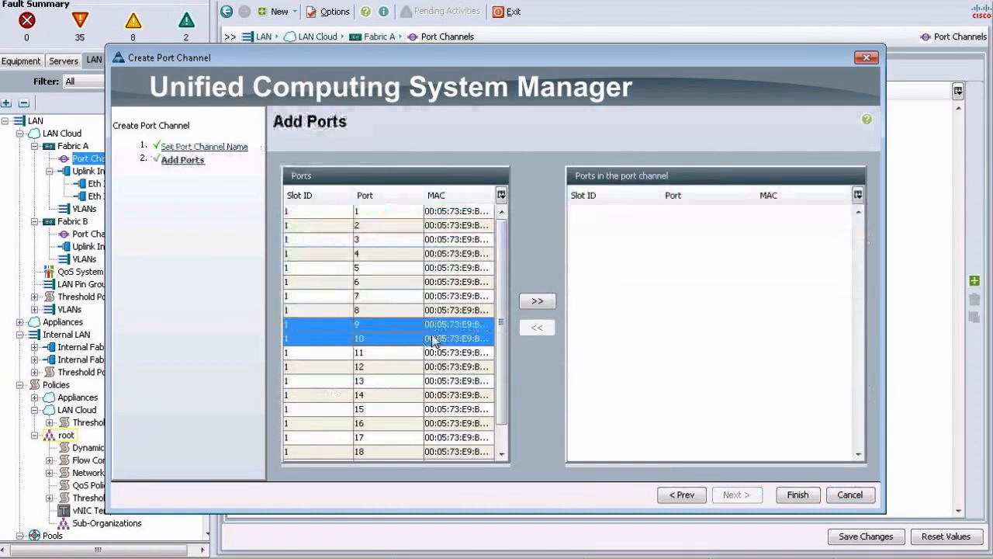
click(538, 301)
click(797, 494)
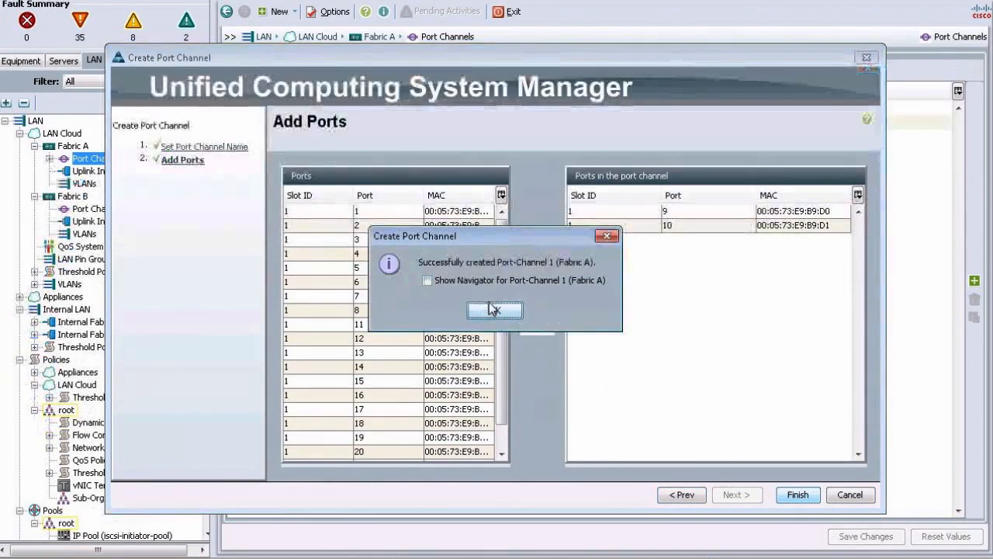
click(493, 309)
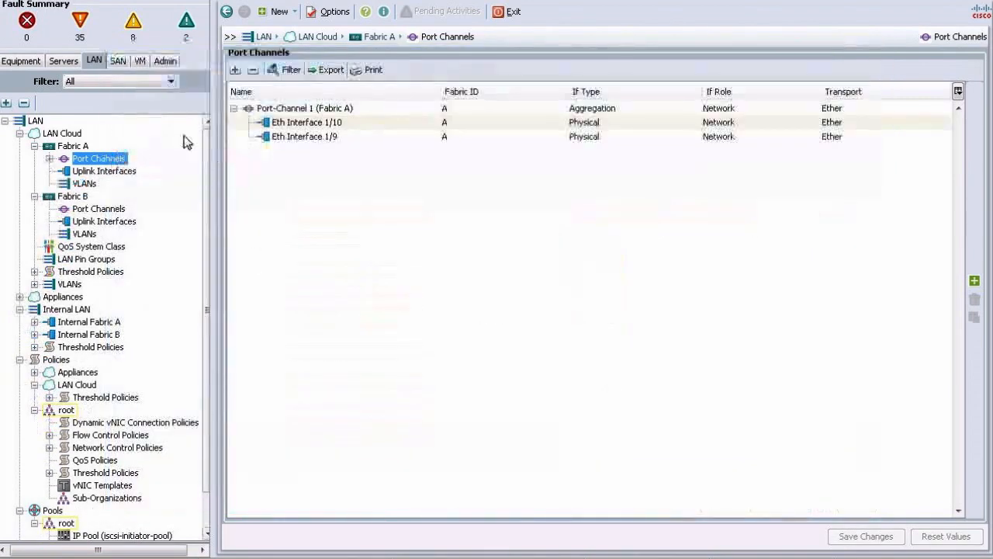
Enable Port-Channel 1 on Fabric A and confirm it, so it reports Link Up.
click(50, 159)
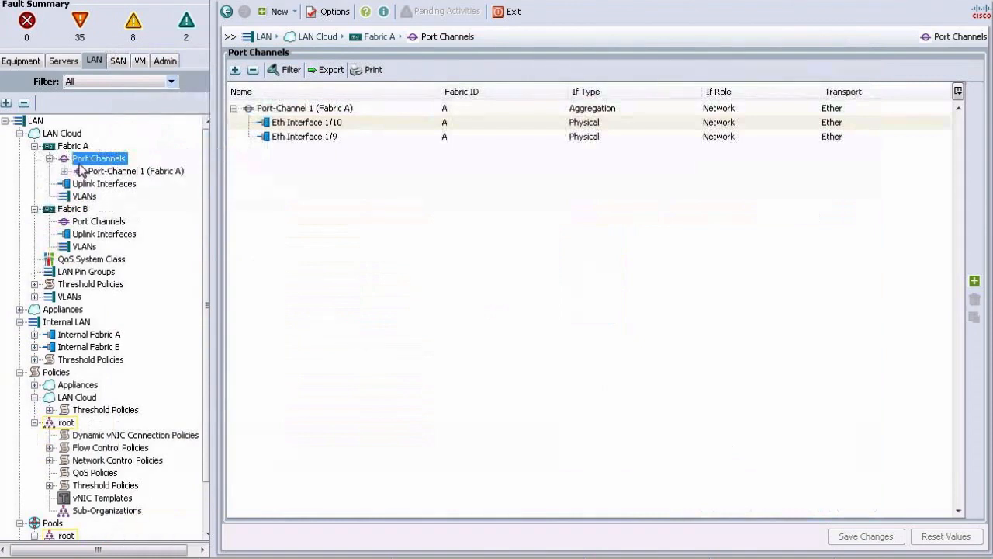
click(97, 170)
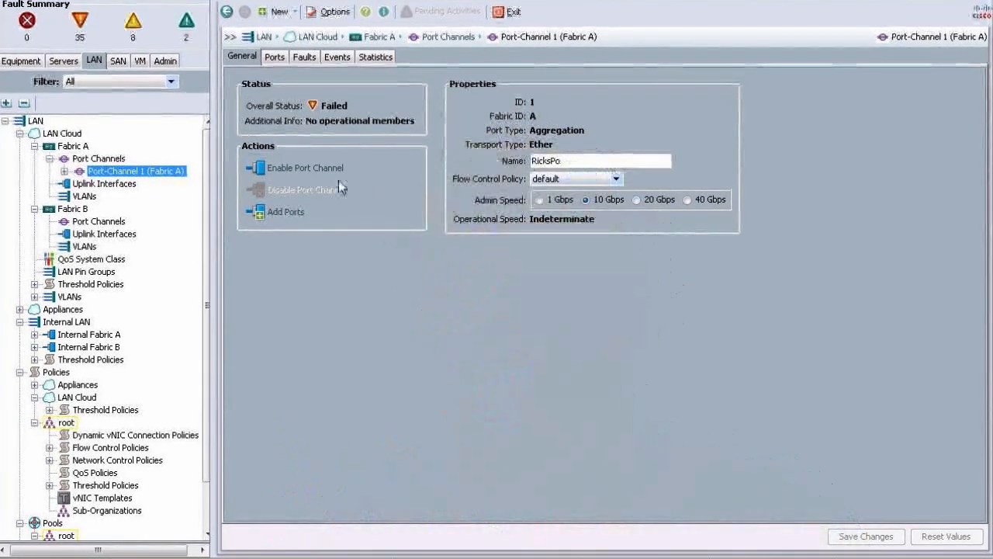
click(272, 170)
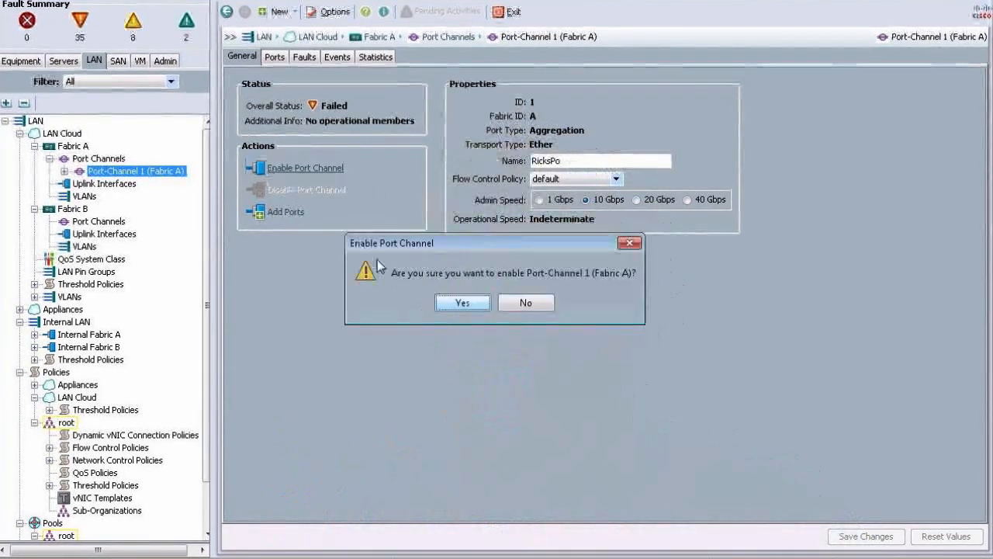
click(445, 302)
click(491, 303)
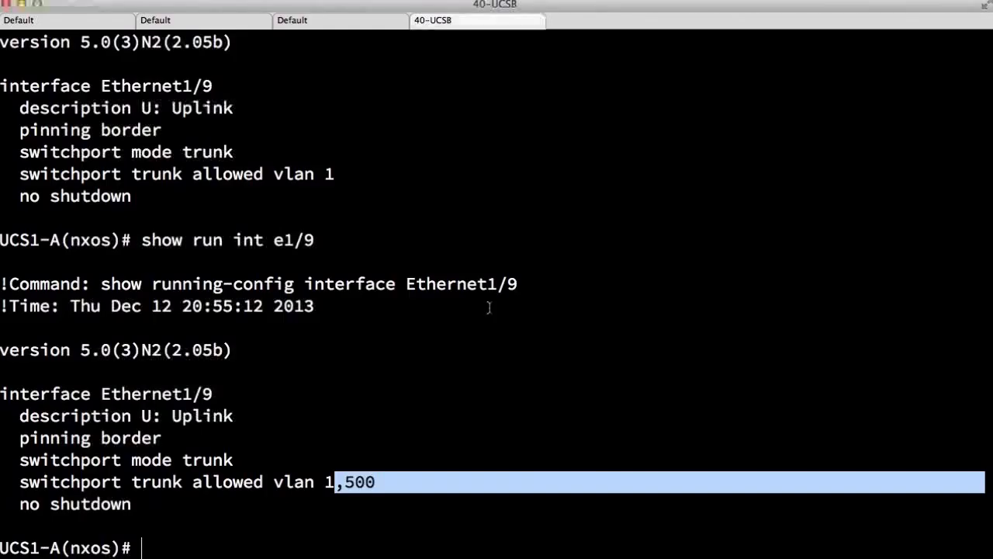
Re-run 'show run int e1/9' to confirm Eth1/9 now has channel-group 1 mode active.
key(Up)
key(Return)
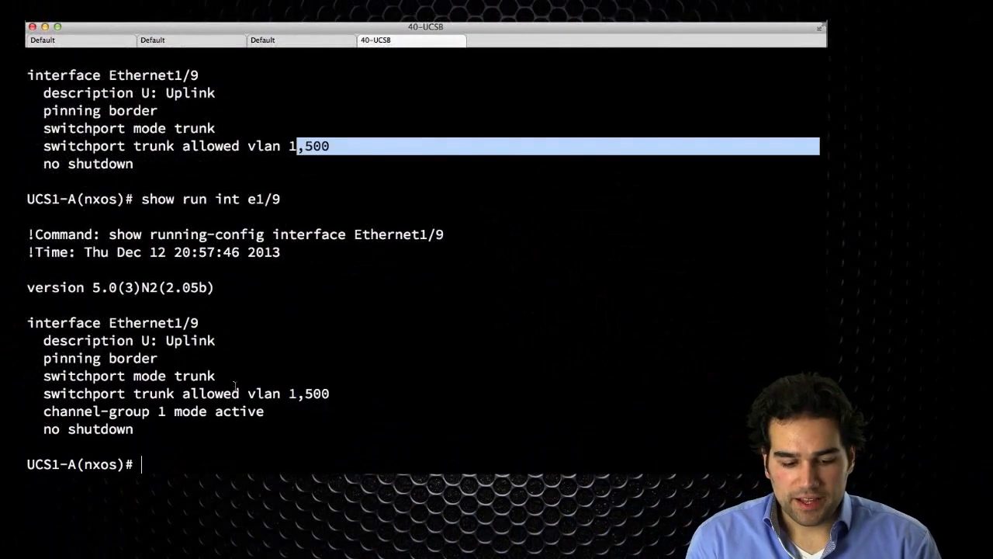
drag(59, 412, 279, 416)
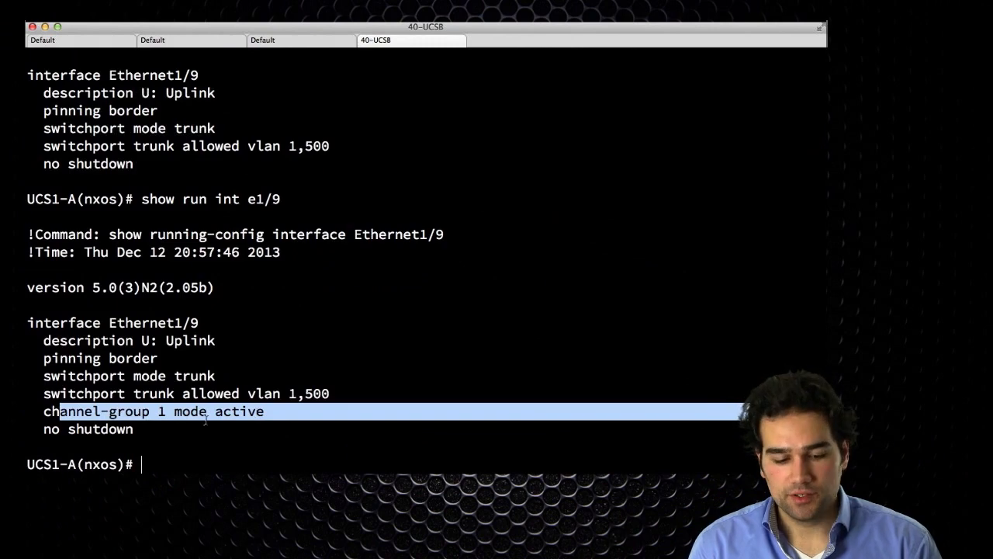
Run 'show port-chan summ' and check that Po1 is up via LACP with Eth1/9 and Eth1/10.
text(show port-chan s)
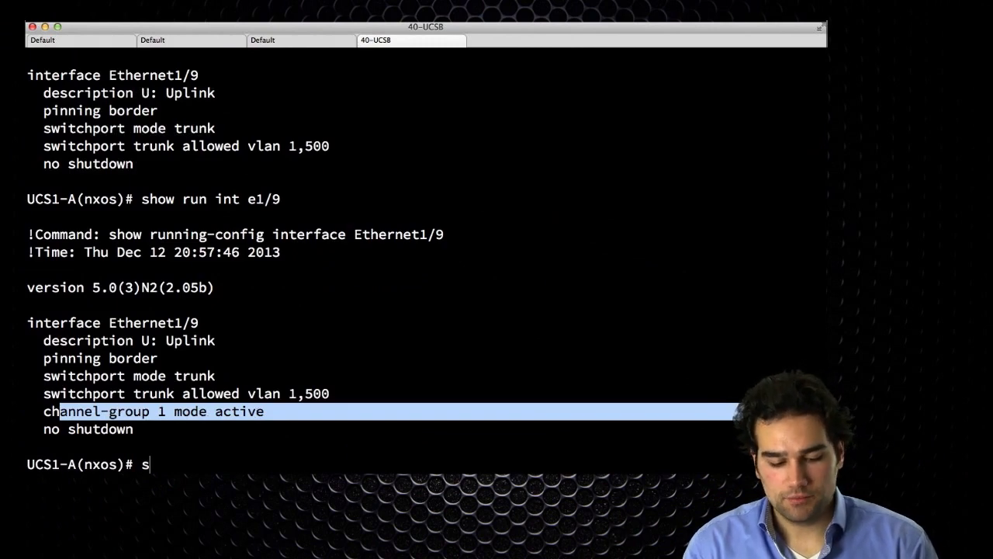
text(umm)
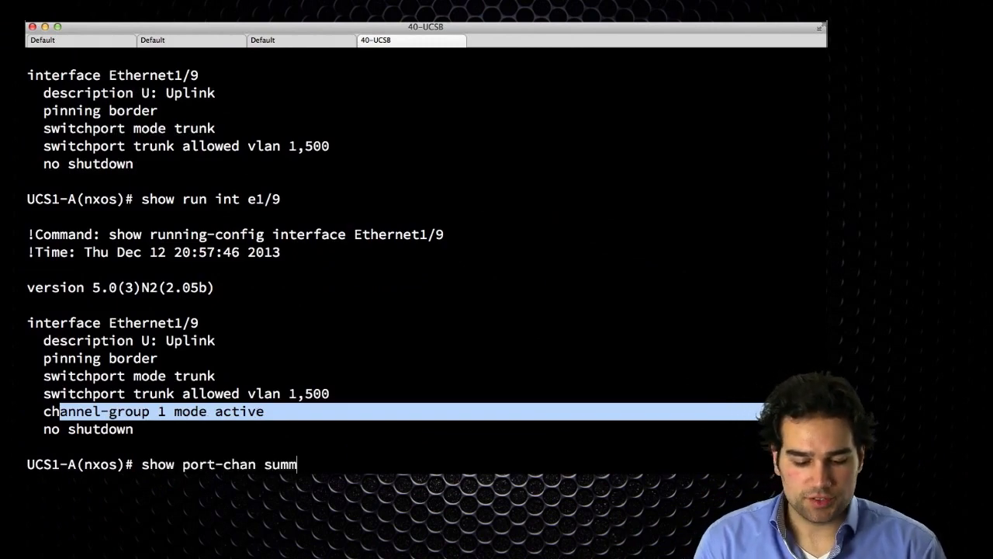
key(Return)
double_click(267, 445)
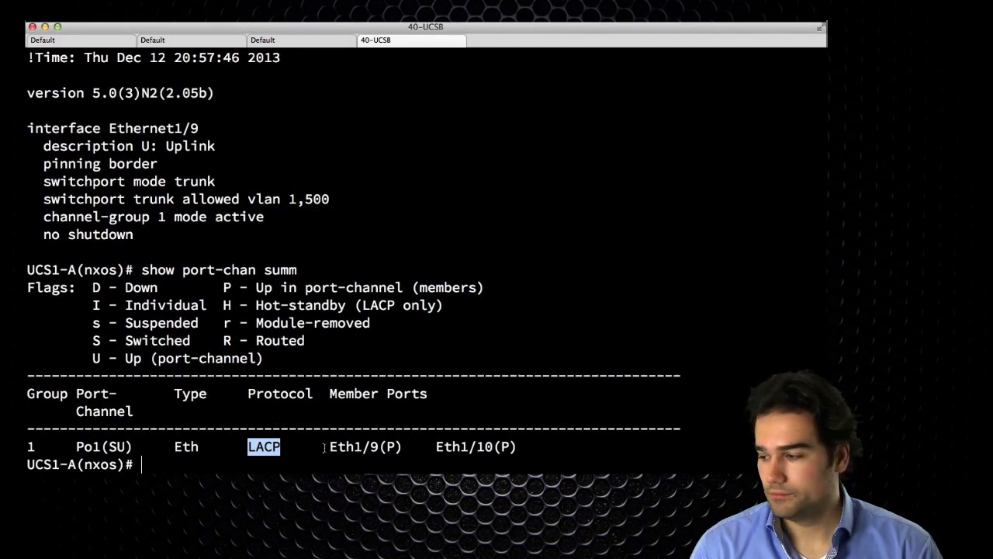
drag(318, 445, 409, 447)
drag(522, 447, 439, 447)
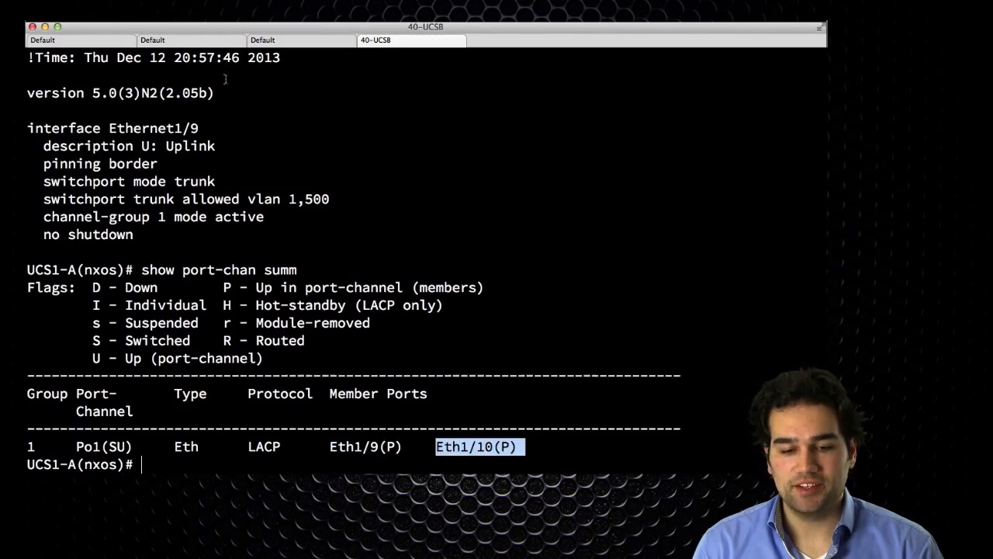
click(84, 40)
On SW2, run 'sh port-chan summ' and check that the Po10 row shows it up over LACP.
text(s)
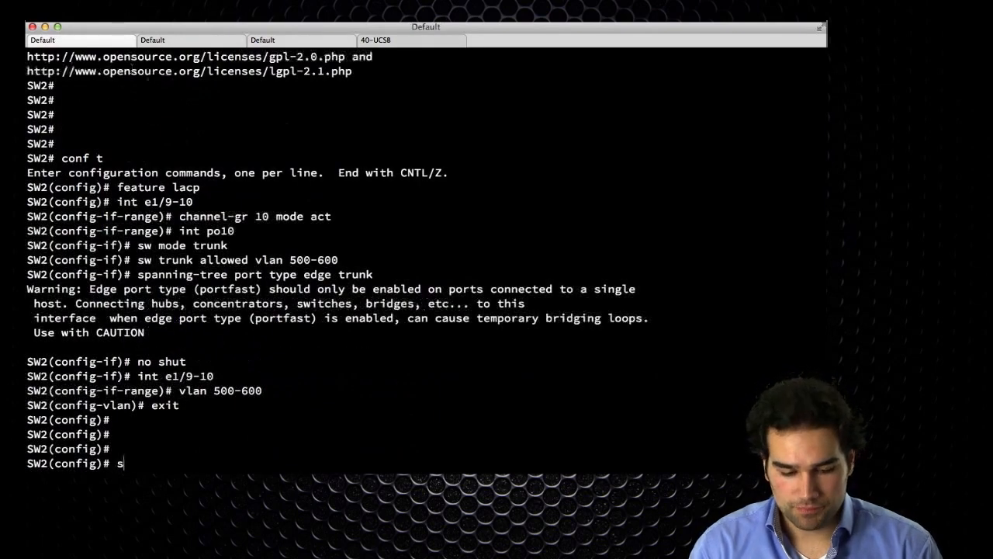
text(h port-chan summ)
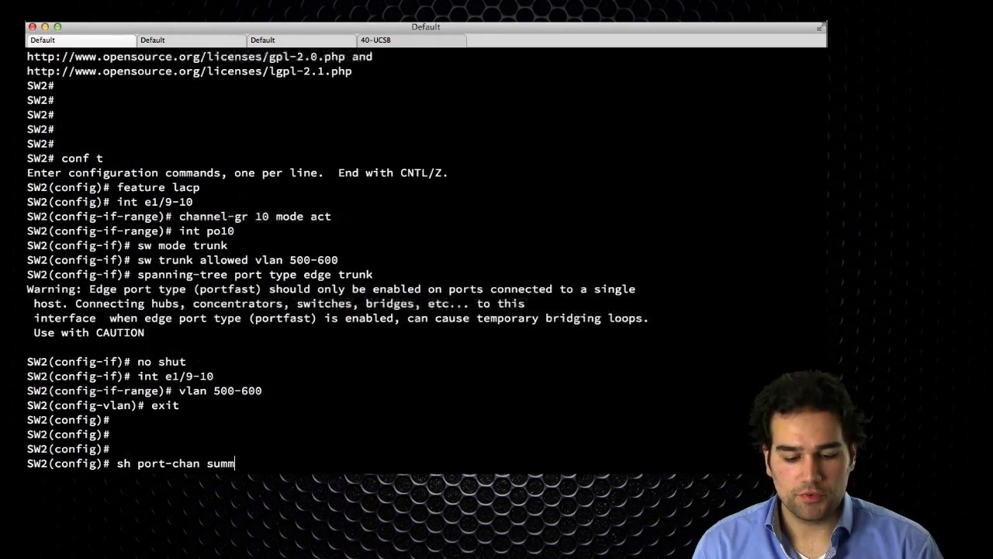
key(Return)
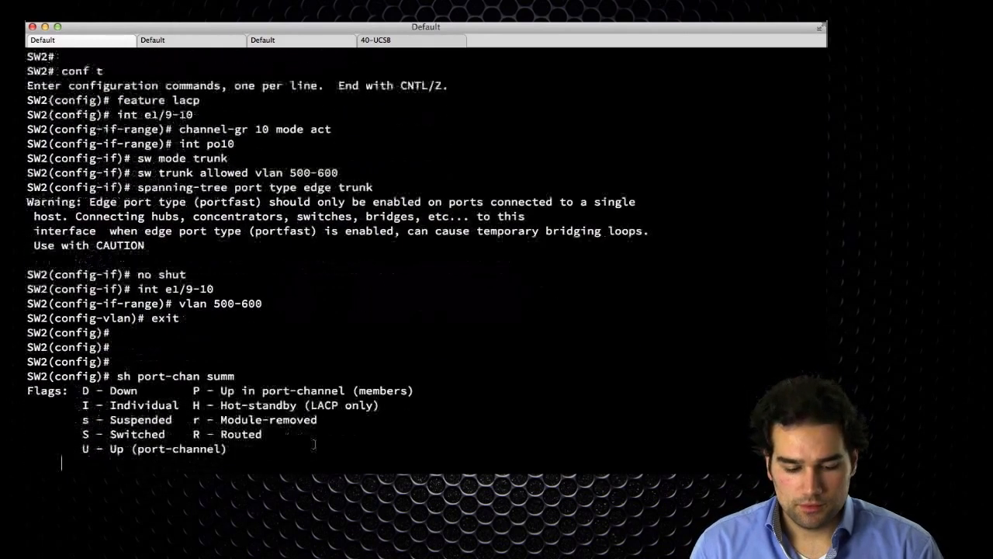
drag(73, 448, 489, 451)
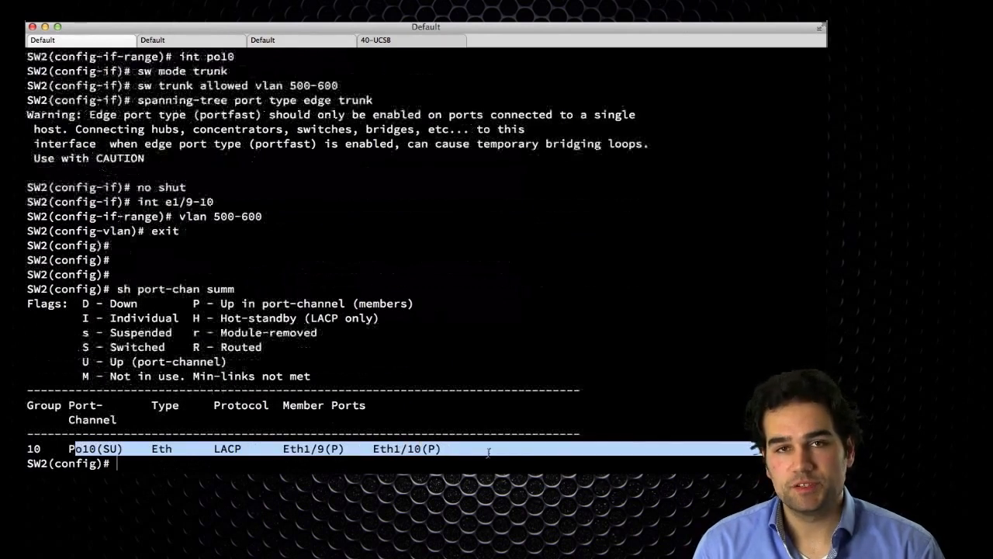
click(488, 452)
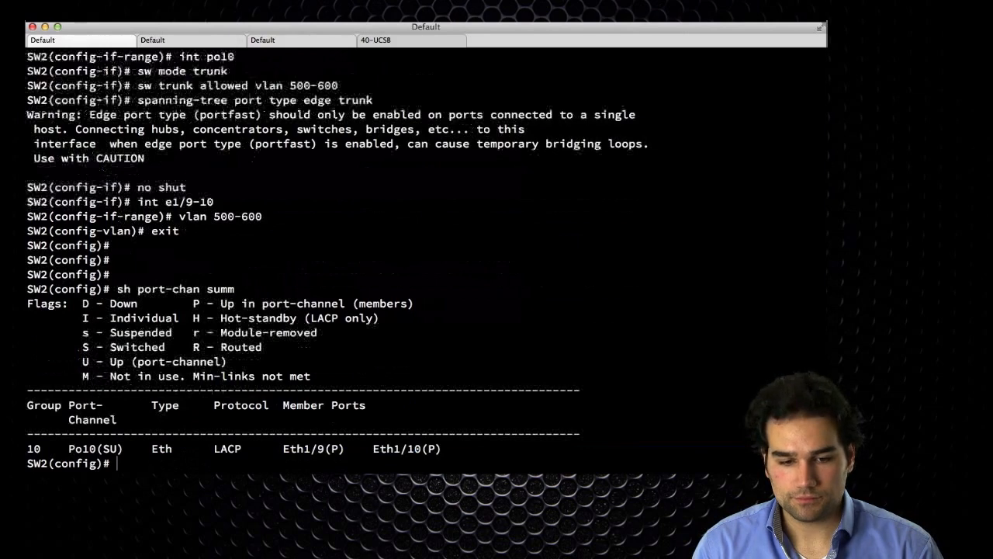
click(405, 43)
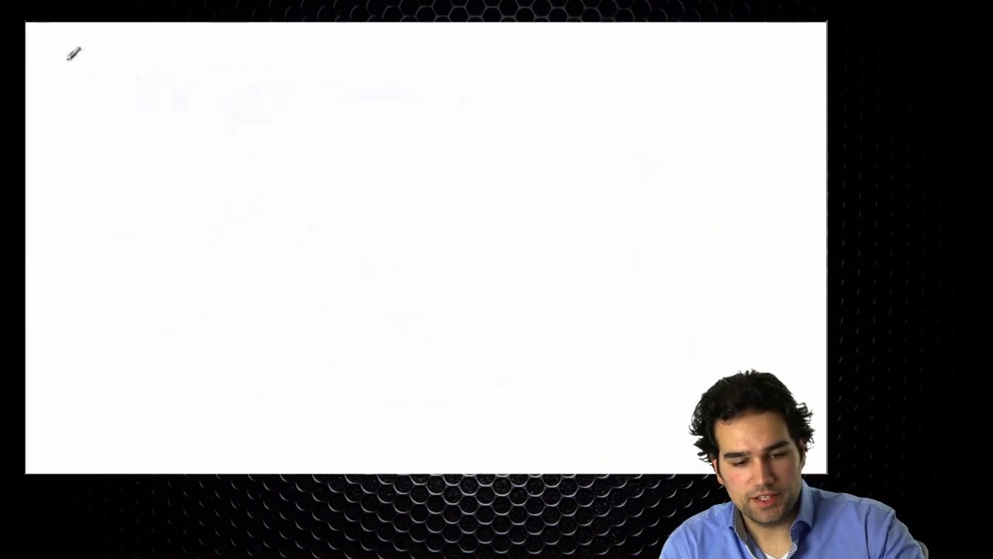
Handwrite the 'Disjoint L2' heading in the top-left corner of the whiteboard.
click(149, 65)
click(289, 47)
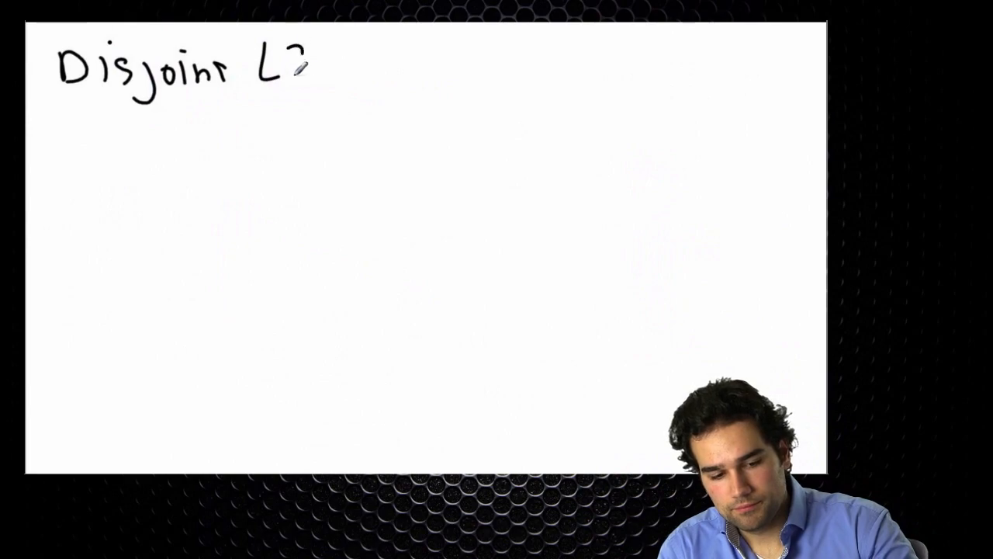